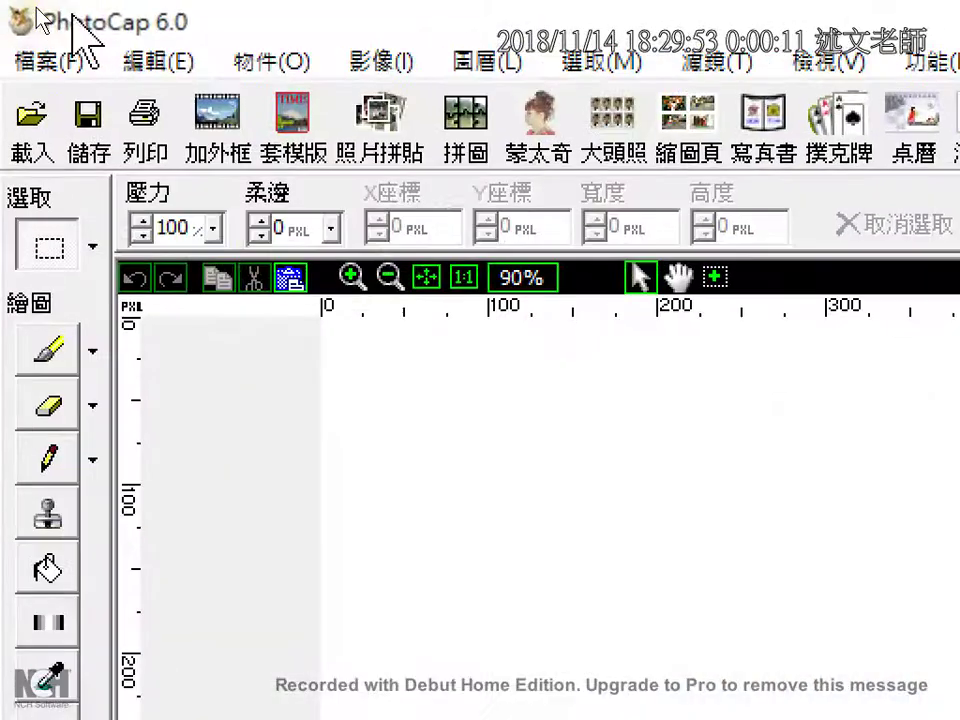
# Create a new blank image using the 紙張A4 (21x29.7公分) size at a resolution of 300 DPI.
pyautogui.click(22, 30)
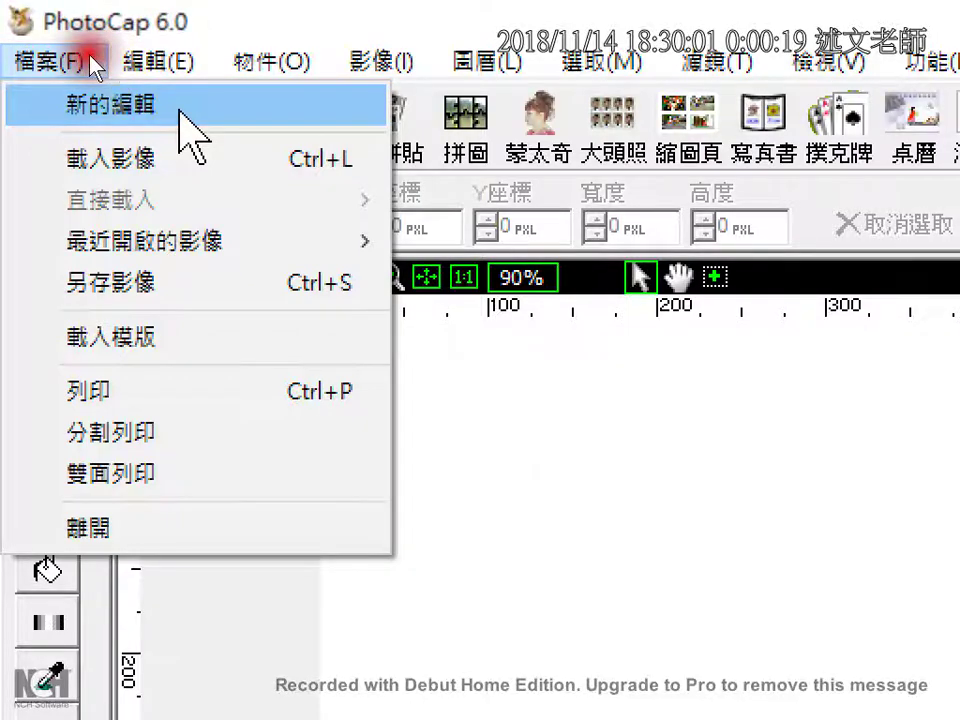
pyautogui.click(182, 112)
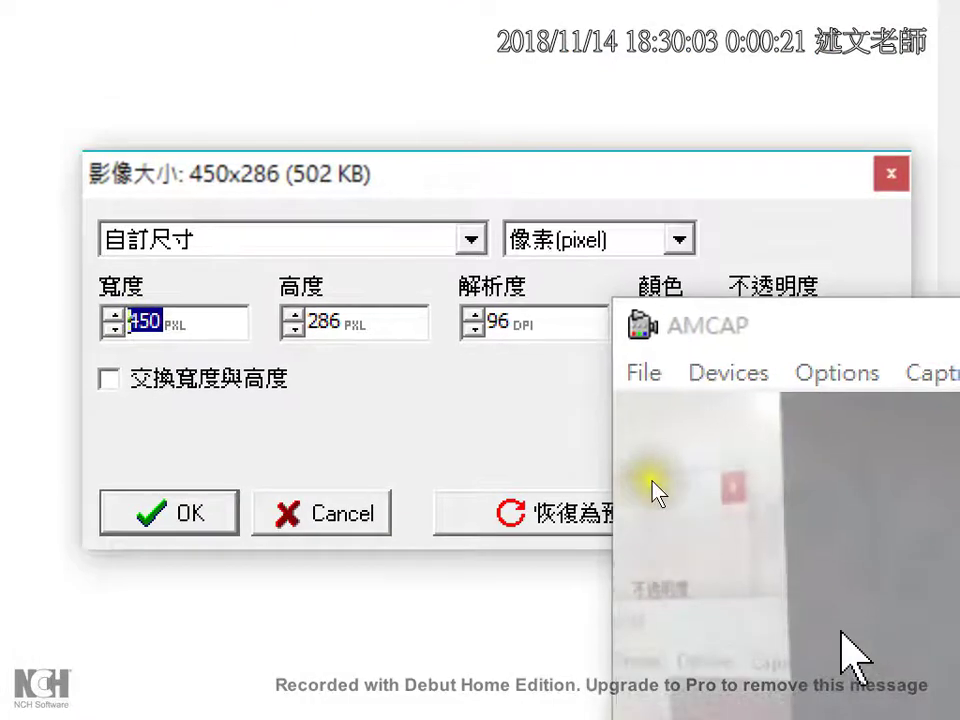
pyautogui.click(470, 240)
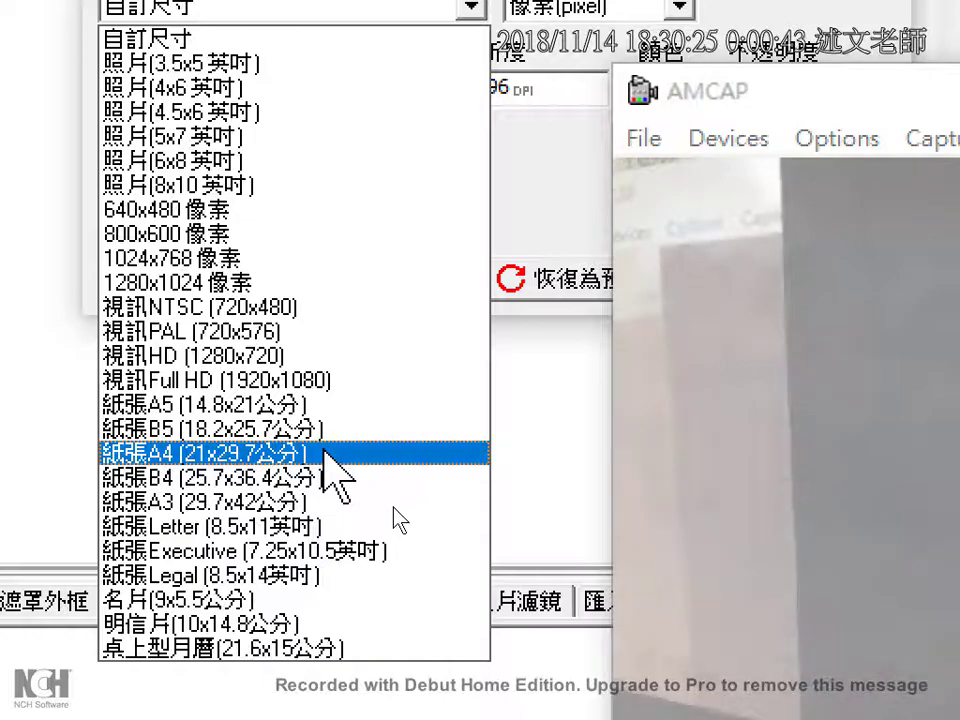
pyautogui.click(323, 452)
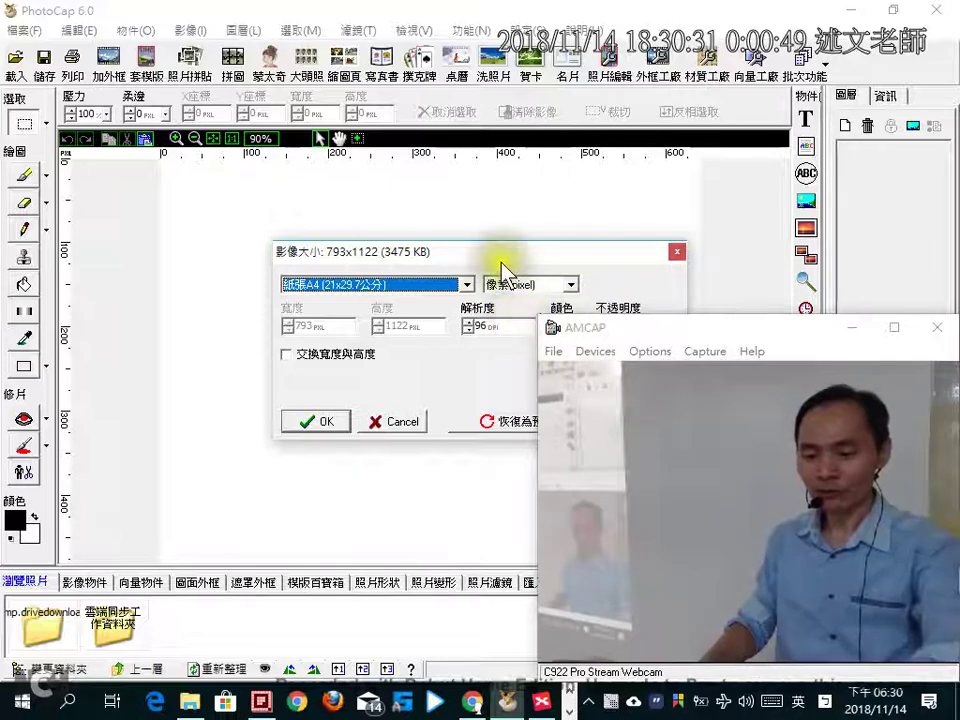
pyautogui.moveTo(493, 252); pyautogui.dragTo(347, 218)
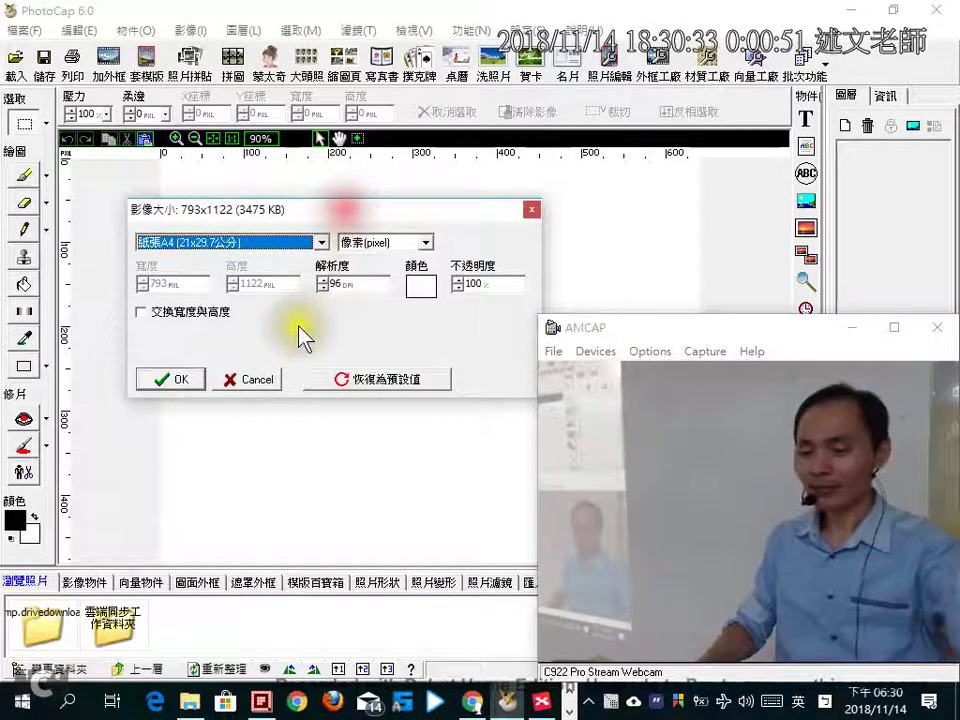
pyautogui.doubleClick(336, 284)
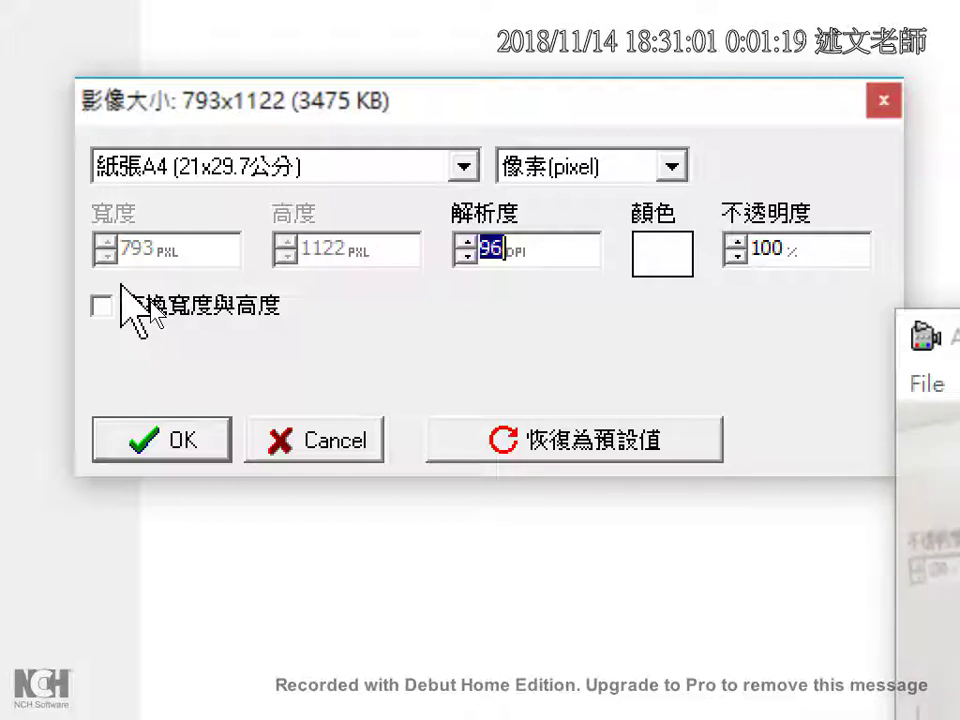
pyautogui.click(121, 286)
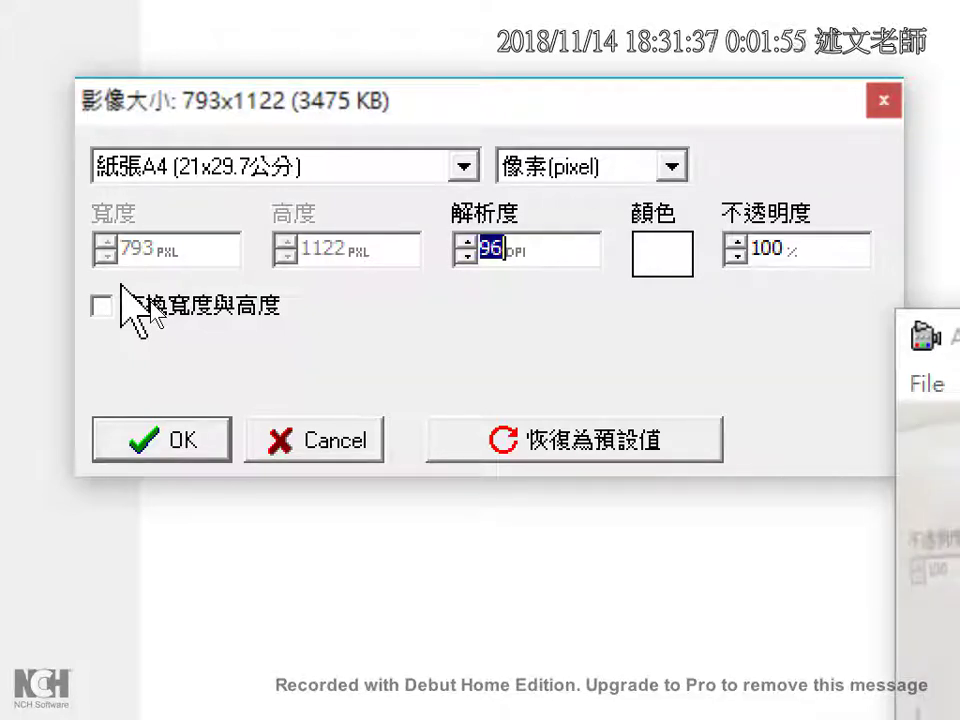
pyautogui.write('300')
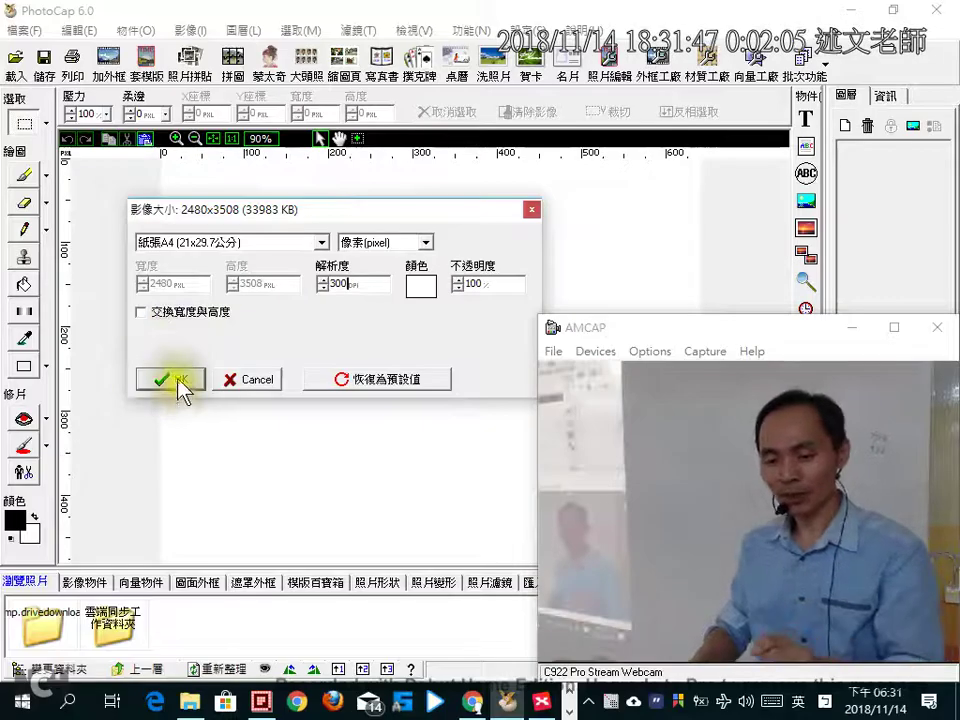
pyautogui.click(182, 448)
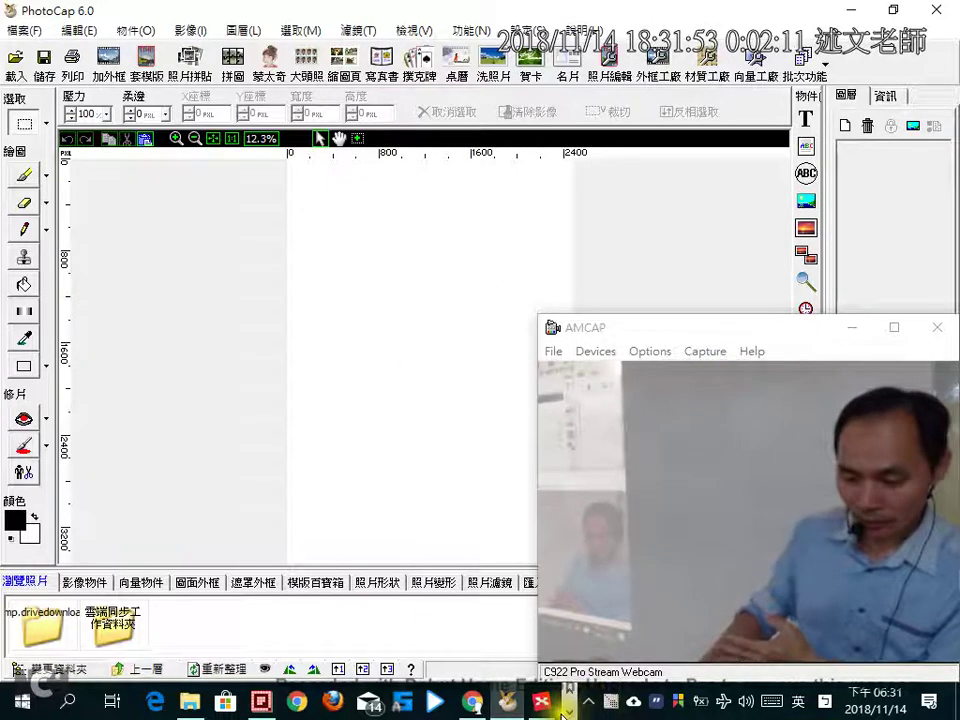
# Check the reference poster 海外服務志工講座.png in Photos and recreate the A4 image with width and height swapped.
pyautogui.click(300, 706)
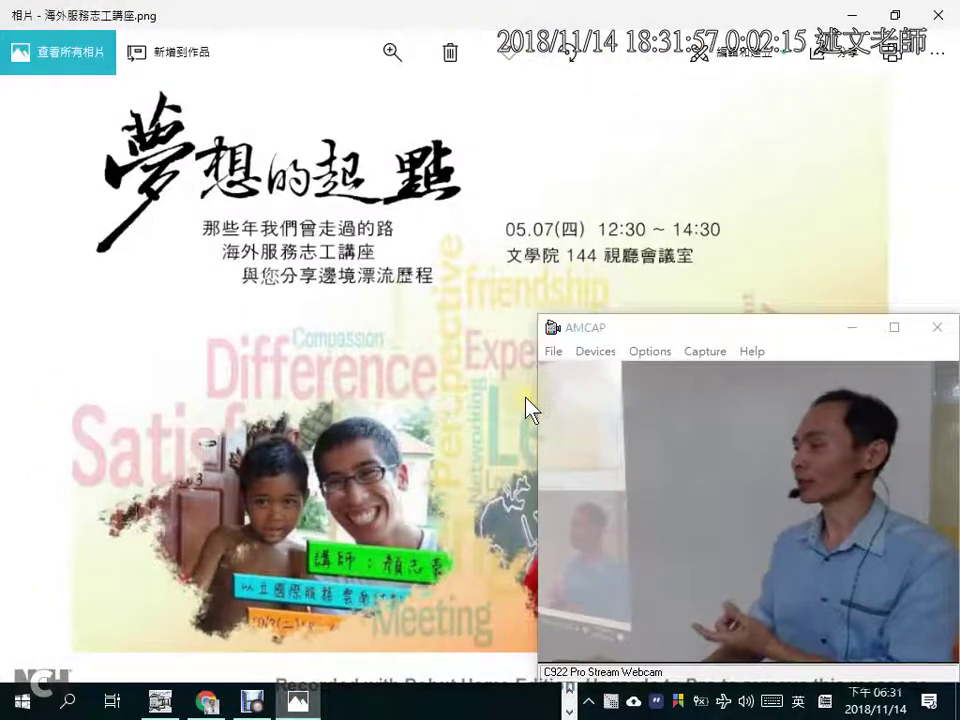
pyautogui.click(938, 15)
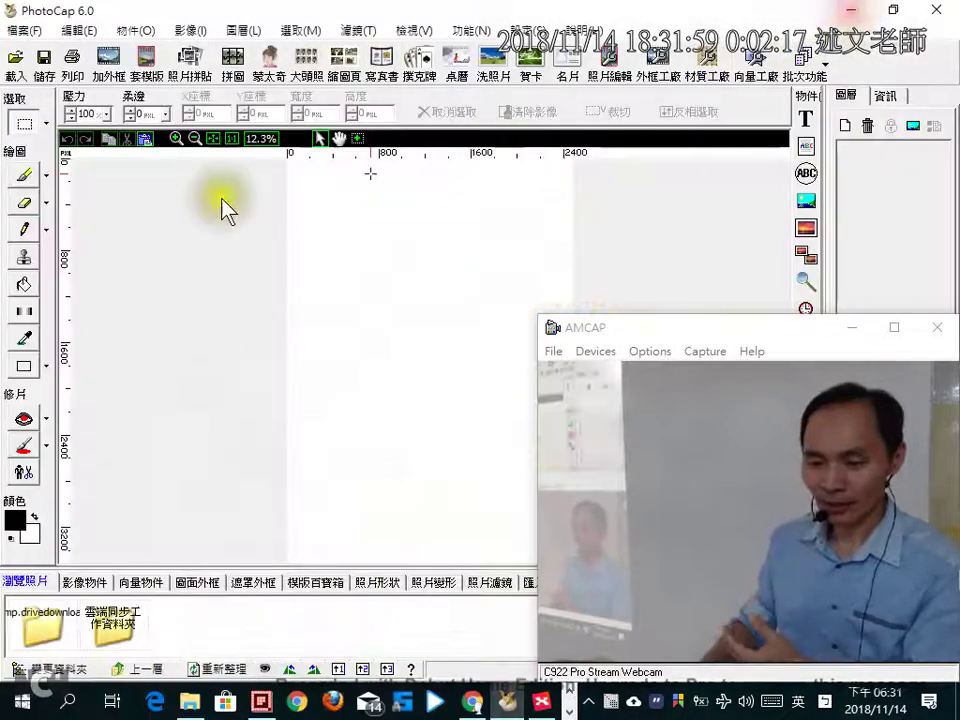
pyautogui.click(22, 31)
pyautogui.click(30, 55)
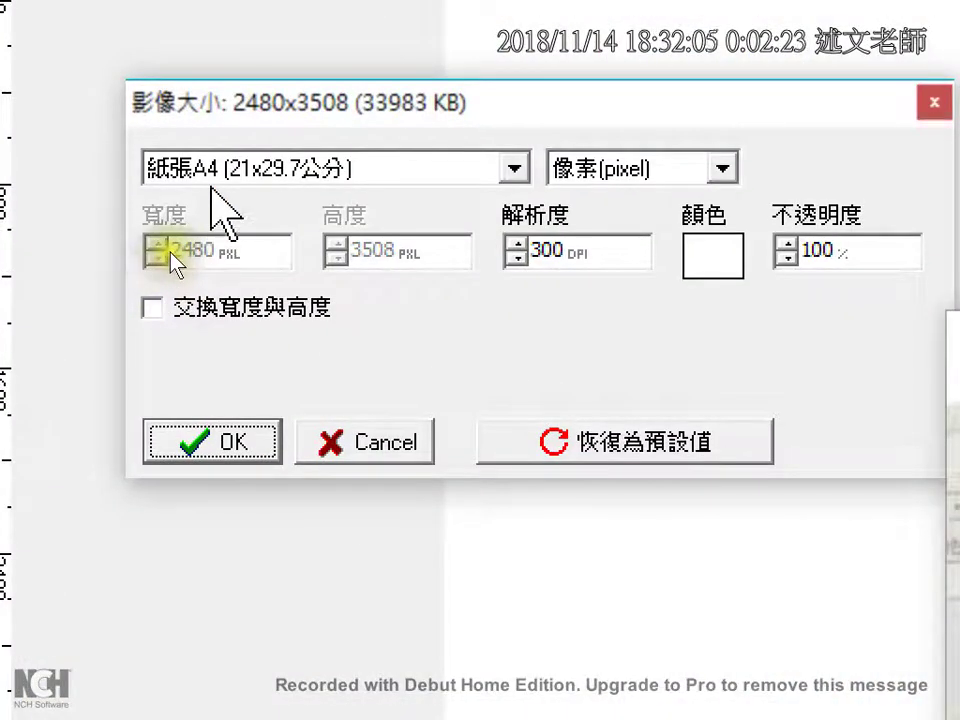
pyautogui.click(152, 308)
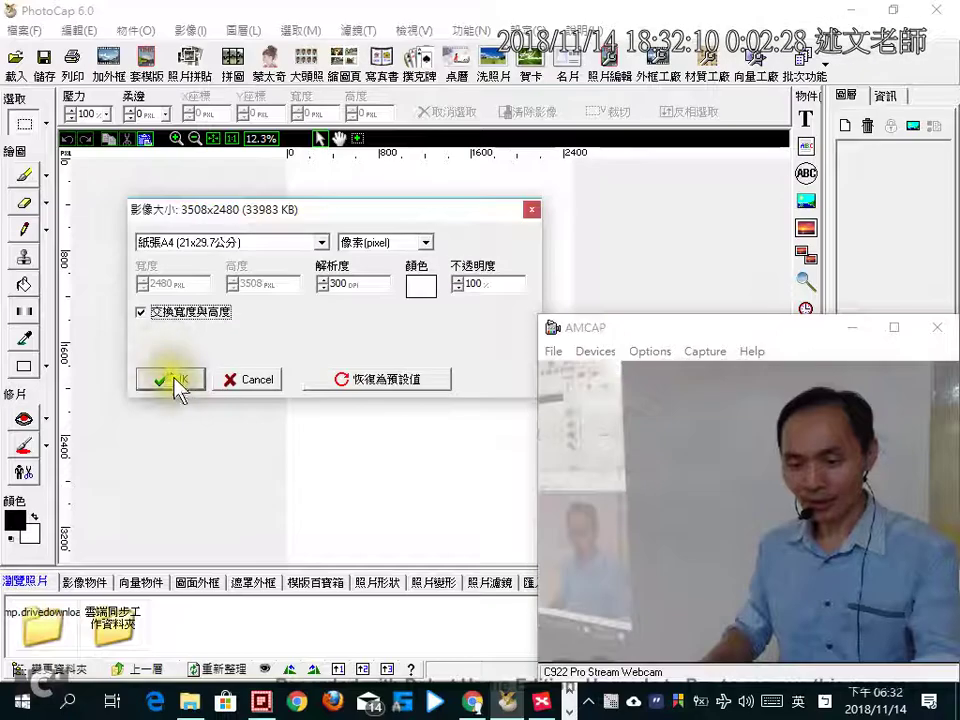
pyautogui.click(220, 442)
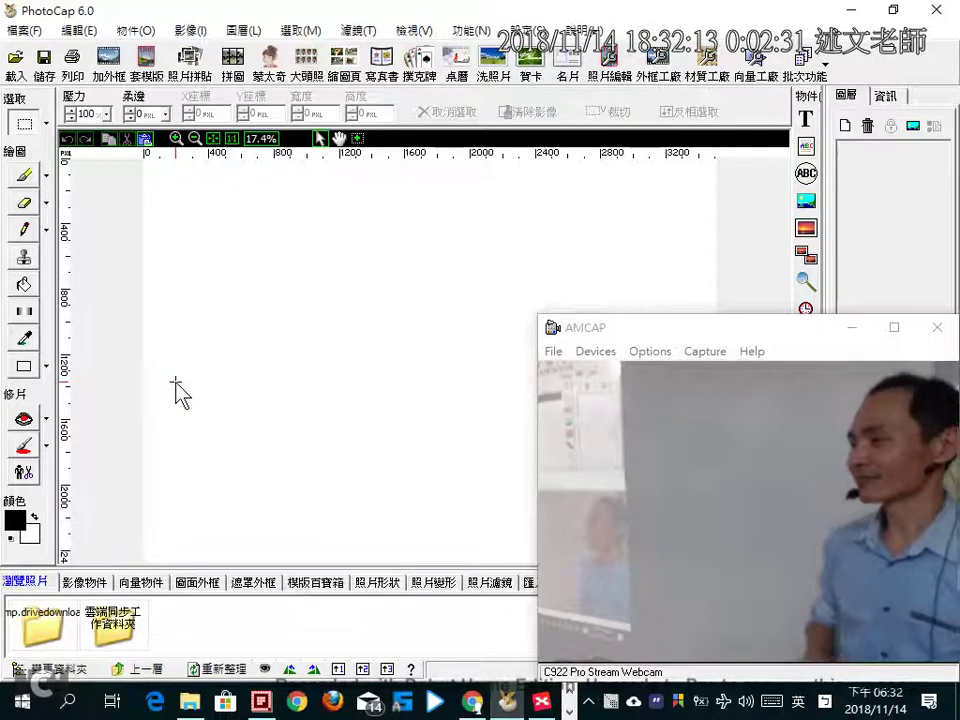
# Examine the full reference poster in Photos with the webcam window minimized, and return to PhotoCap.
pyautogui.click(180, 404)
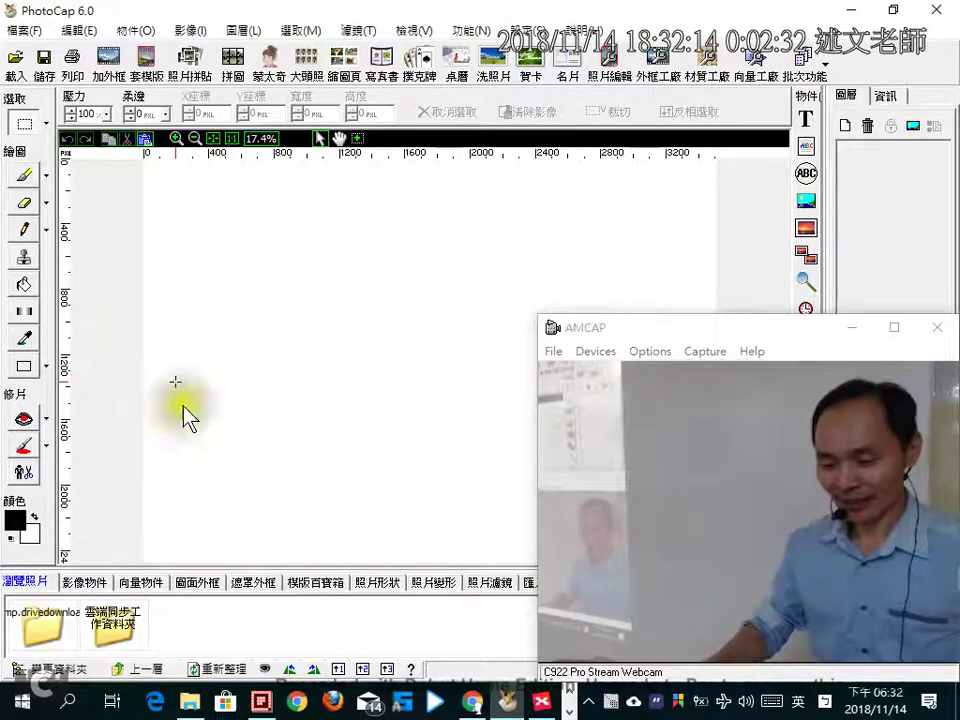
pyautogui.click(568, 712)
pyautogui.click(310, 706)
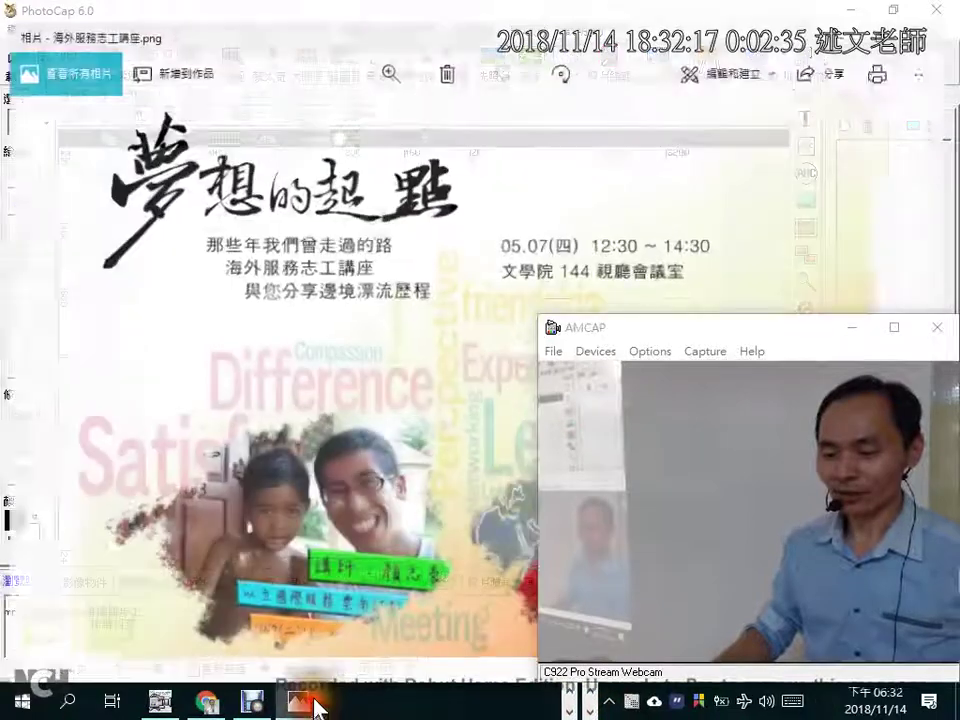
pyautogui.click(853, 330)
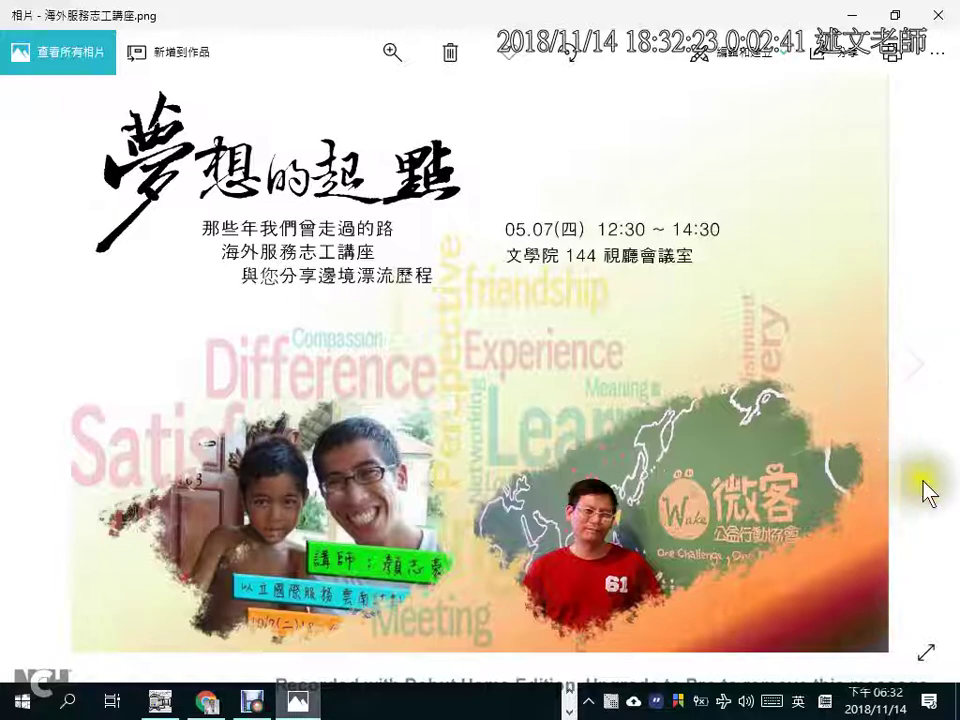
pyautogui.click(568, 697)
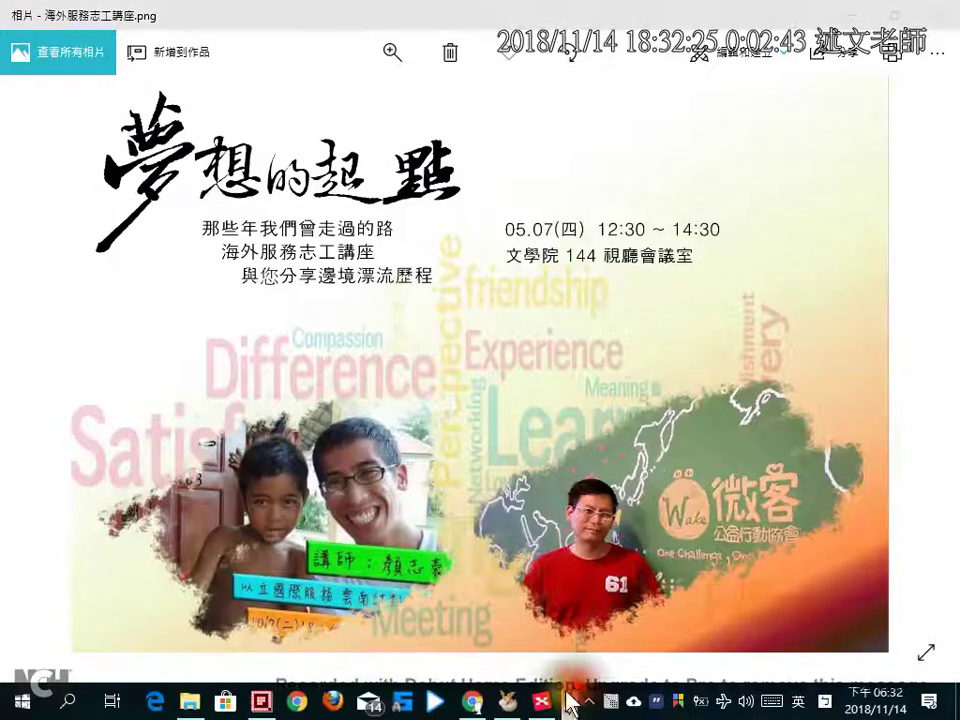
pyautogui.click(511, 702)
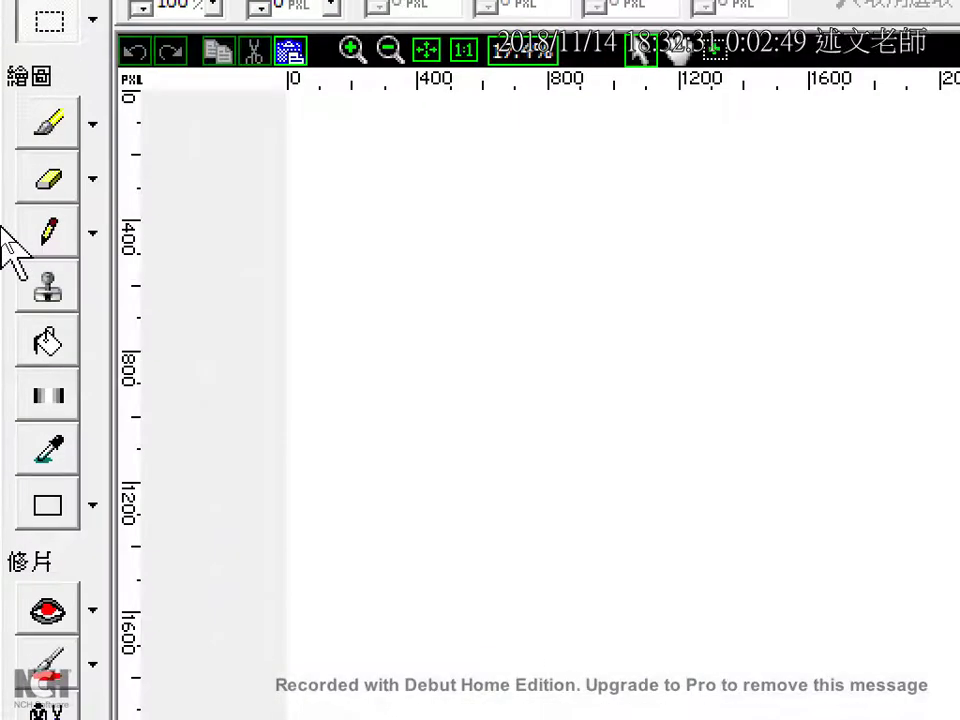
# Try the black-to-white linear gradient diagonally across the blank canvas and undo it.
pyautogui.click(47, 395)
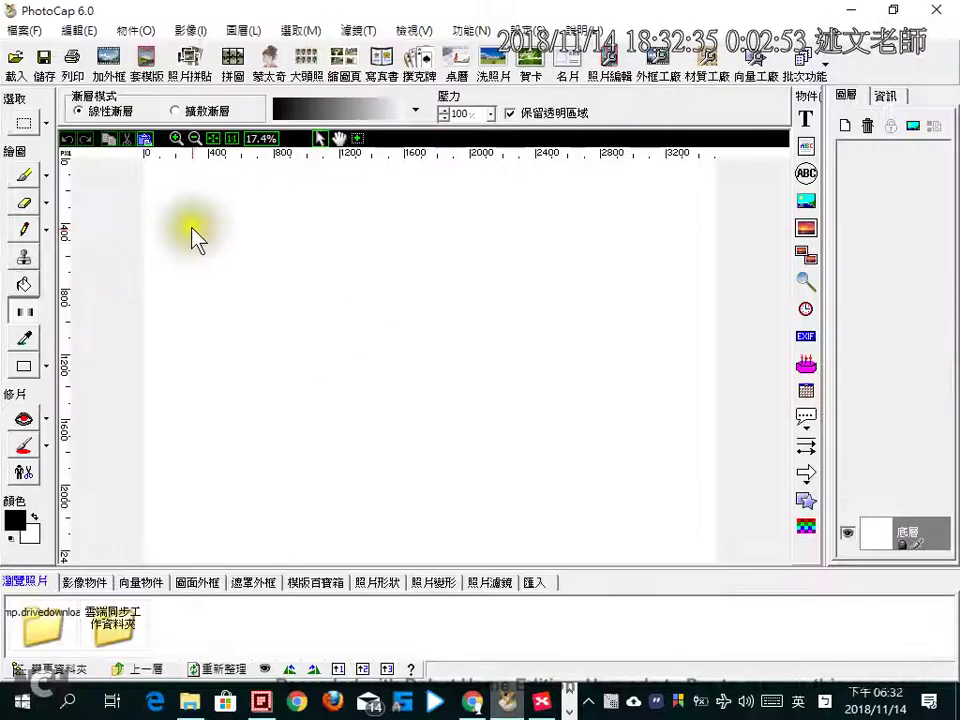
pyautogui.moveTo(170, 193); pyautogui.dragTo(652, 518)
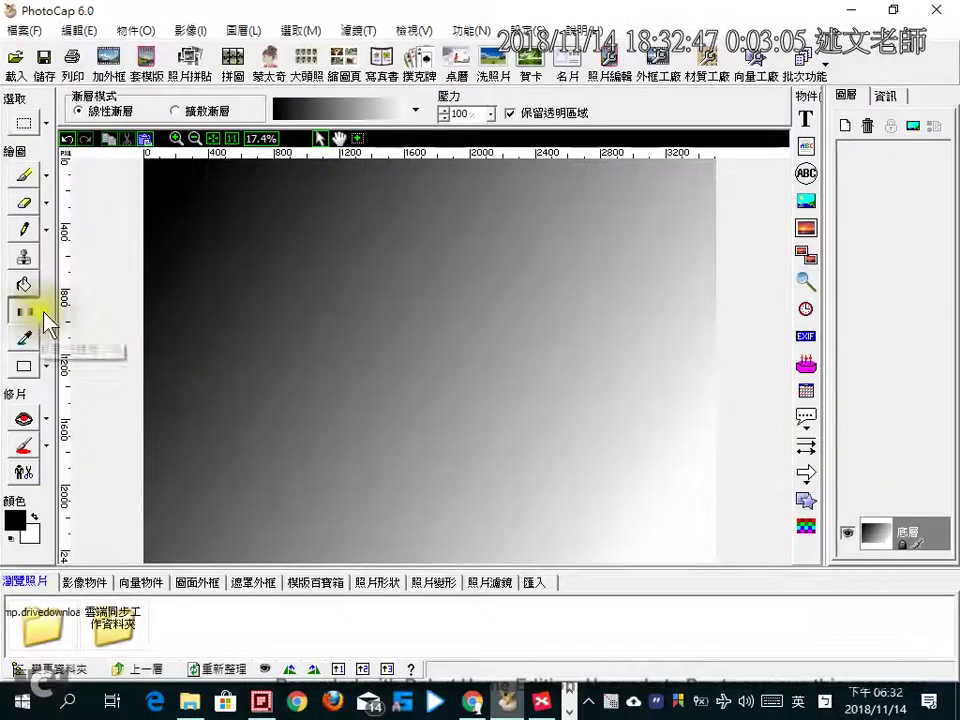
pyautogui.hotkey('ctrl', 'z')
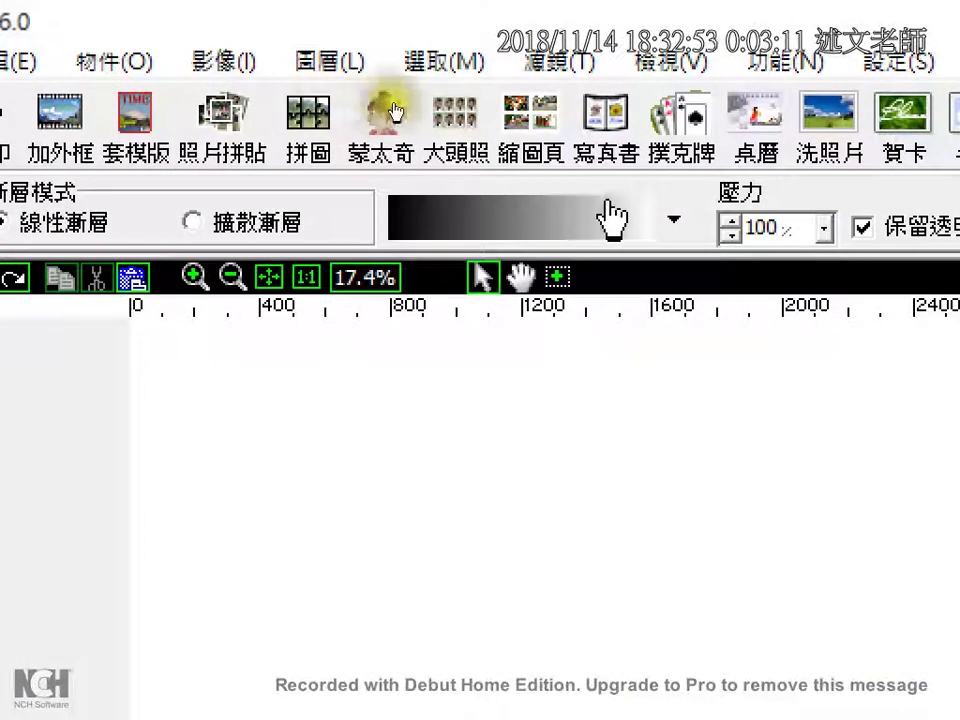
# Choose the red-to-yellow gradient preset and move its yellow stop to 42%.
pyautogui.click(673, 219)
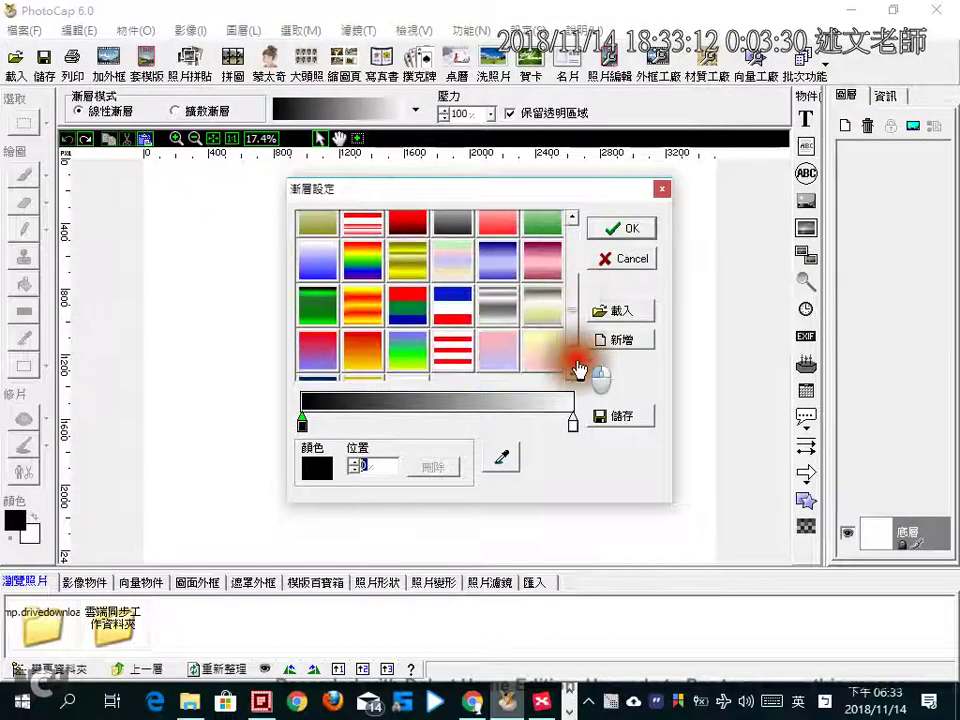
pyautogui.click(574, 370)
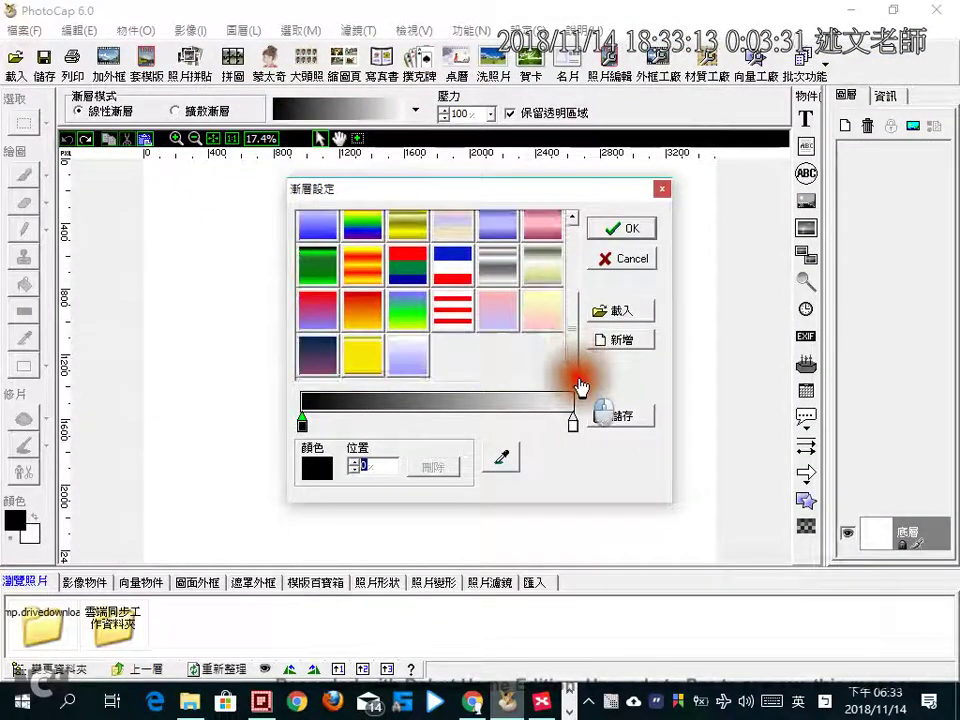
pyautogui.click(362, 318)
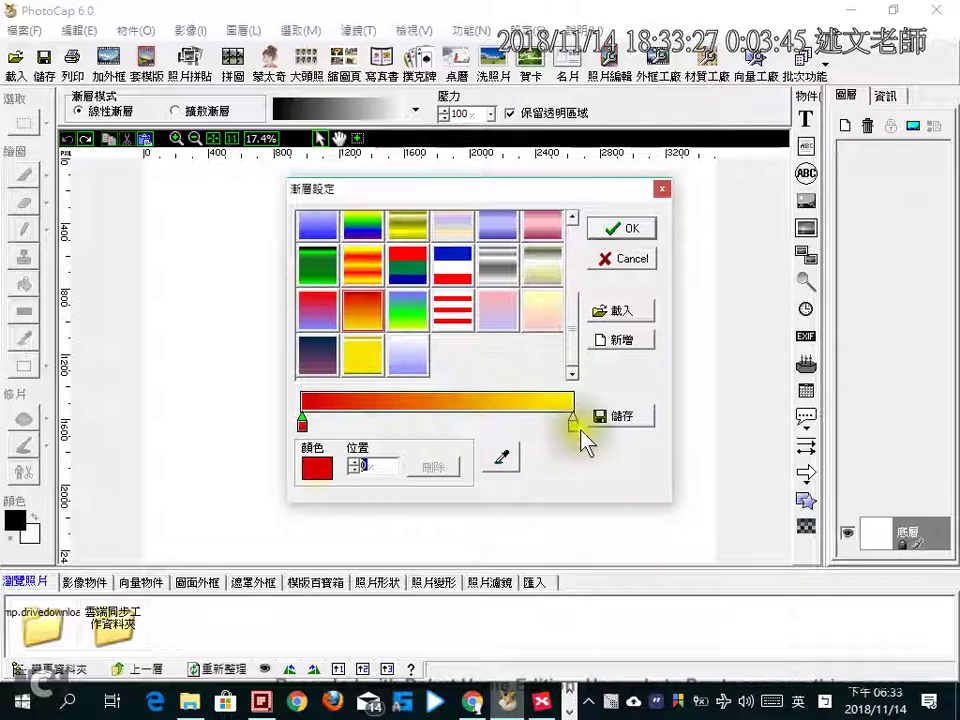
pyautogui.moveTo(576, 432); pyautogui.dragTo(418, 436)
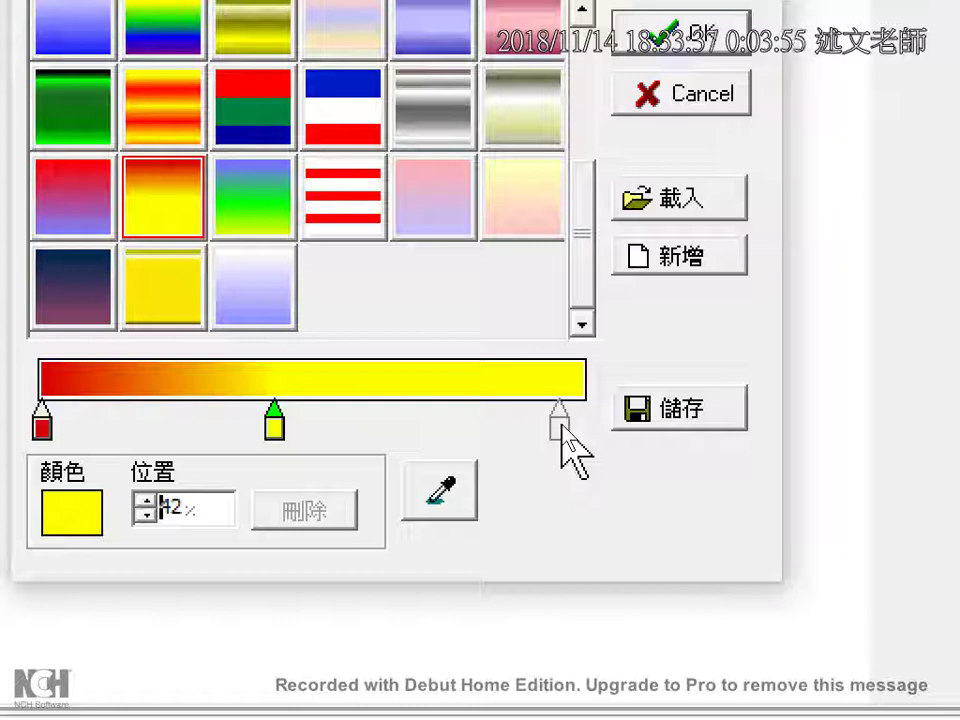
# Add a white color stop at 95% to the gradient and accept the gradient settings.
pyautogui.click(560, 425)
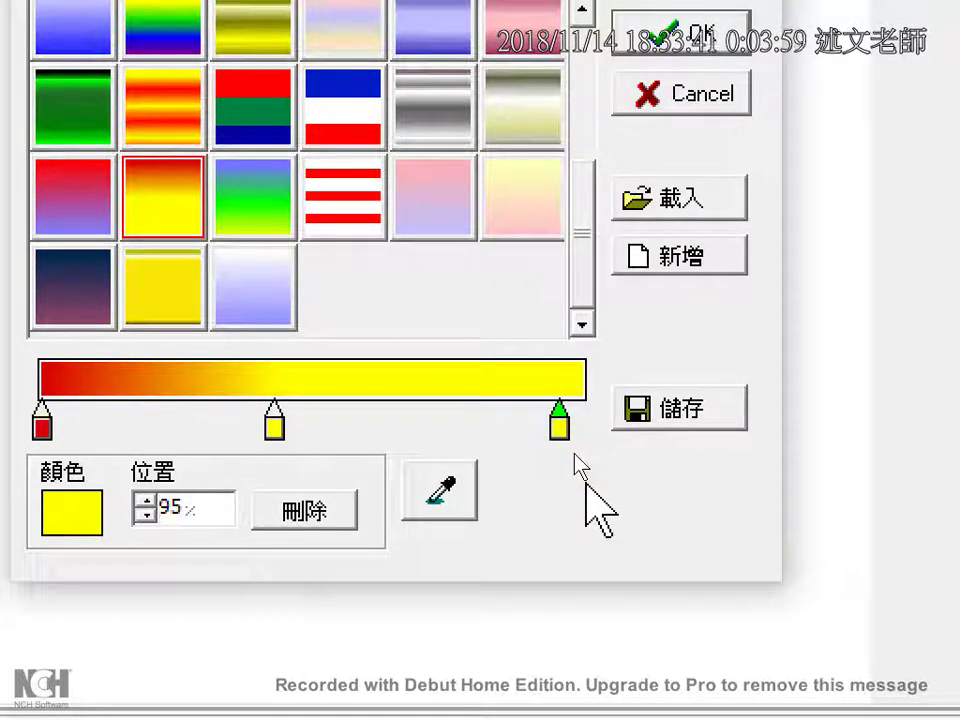
pyautogui.click(80, 514)
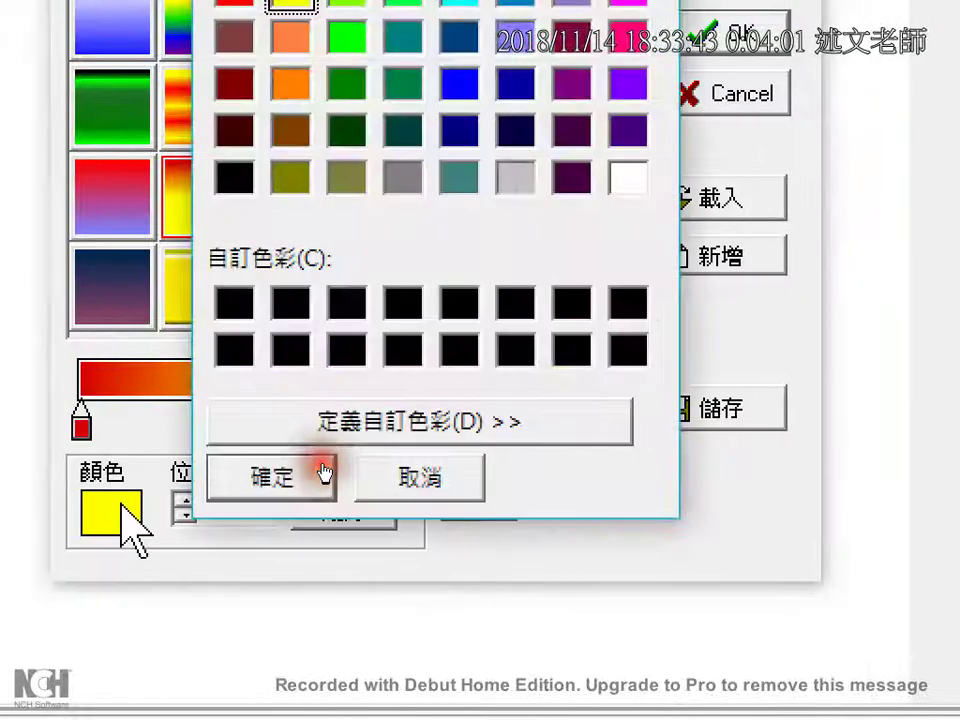
pyautogui.click(628, 179)
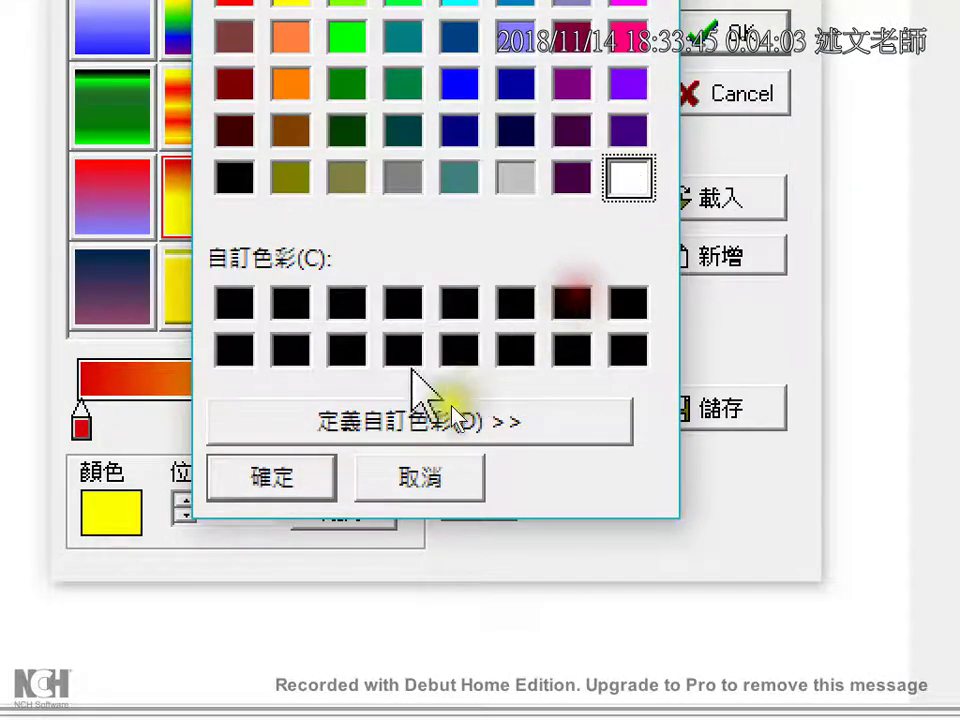
pyautogui.click(290, 466)
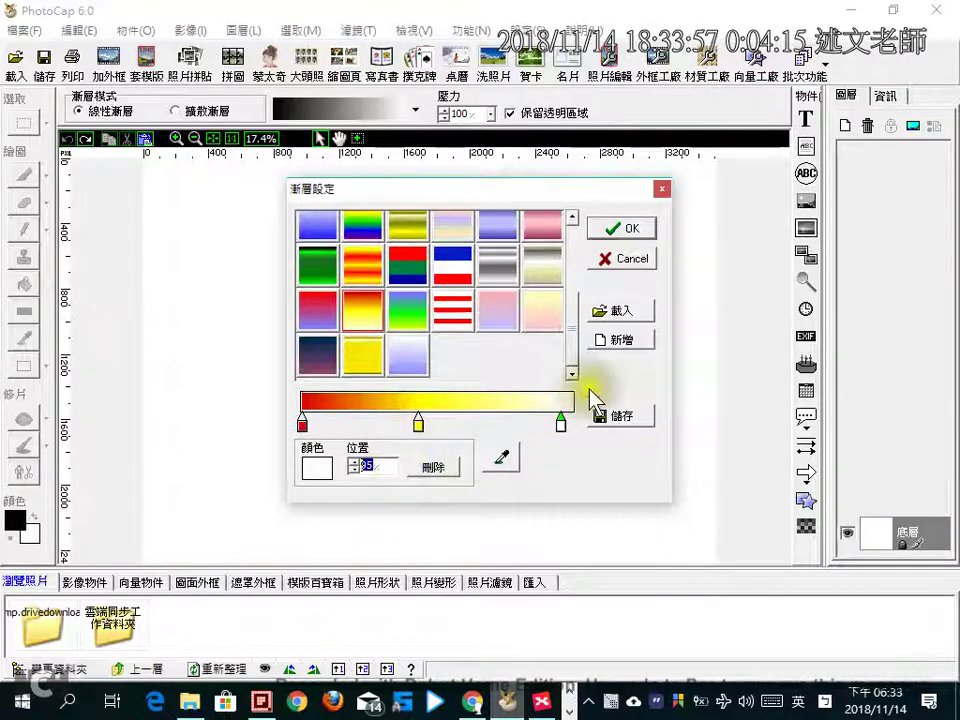
pyautogui.click(621, 233)
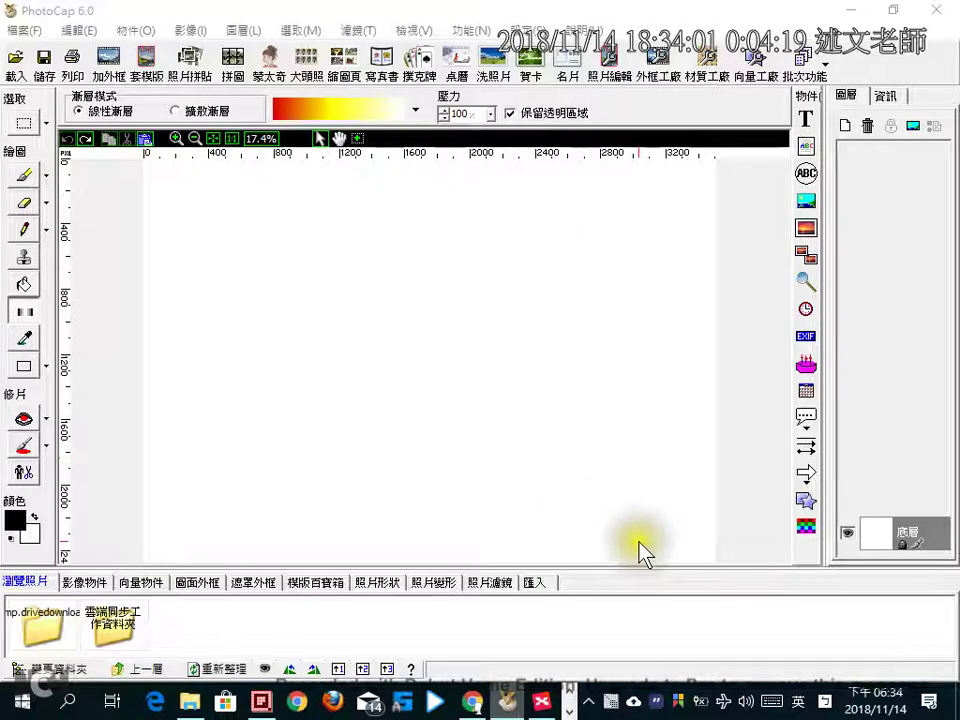
# Fill the canvas with the red-yellow-white linear gradient from its lower-right toward its upper-left, redrawing it with a steeper direction.
pyautogui.moveTo(635, 524); pyautogui.dragTo(223, 171)
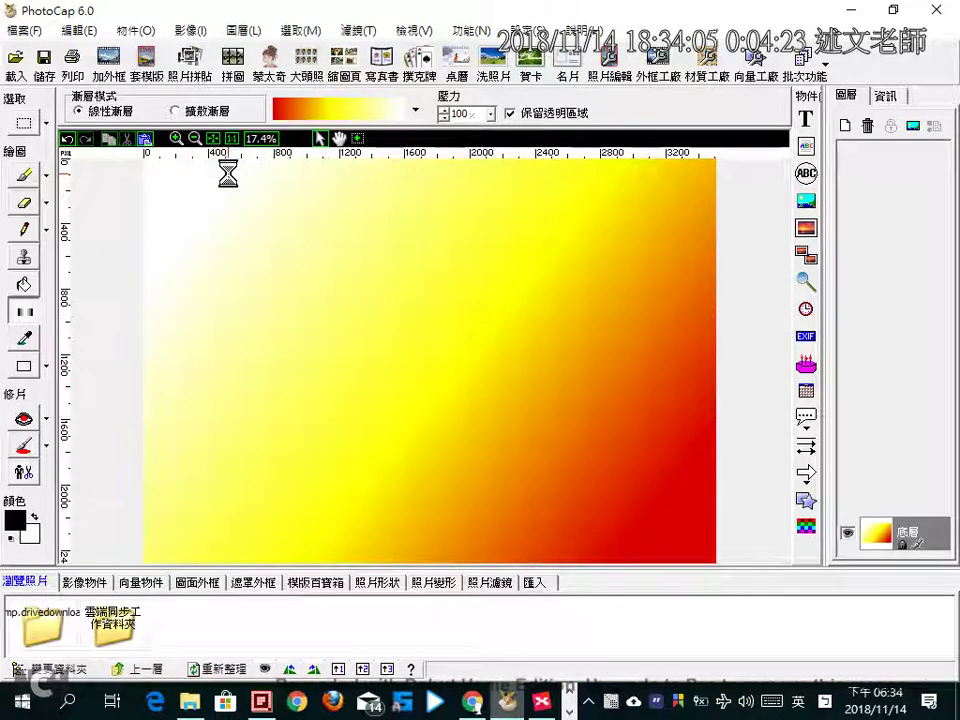
pyautogui.click(228, 173)
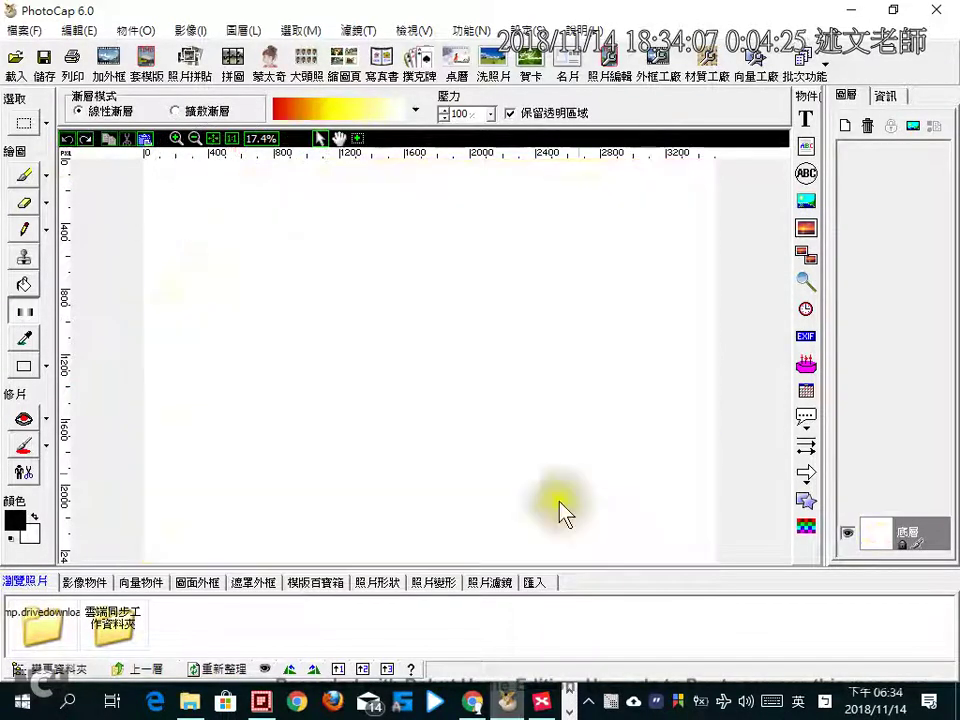
pyautogui.moveTo(656, 553); pyautogui.dragTo(200, 205)
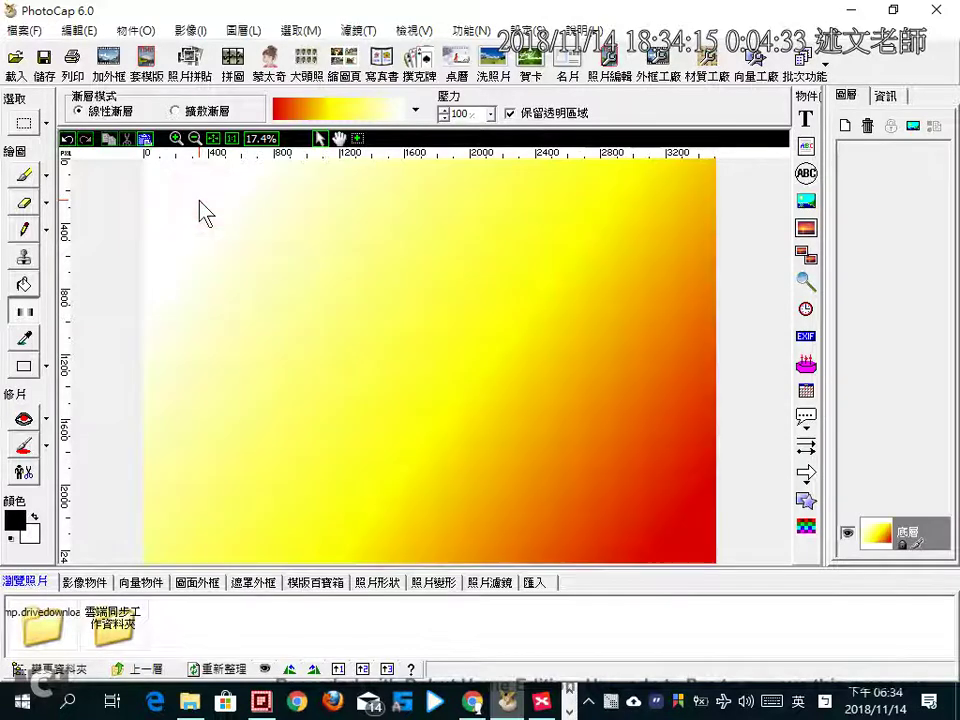
pyautogui.moveTo(398, 388); pyautogui.dragTo(438, 202)
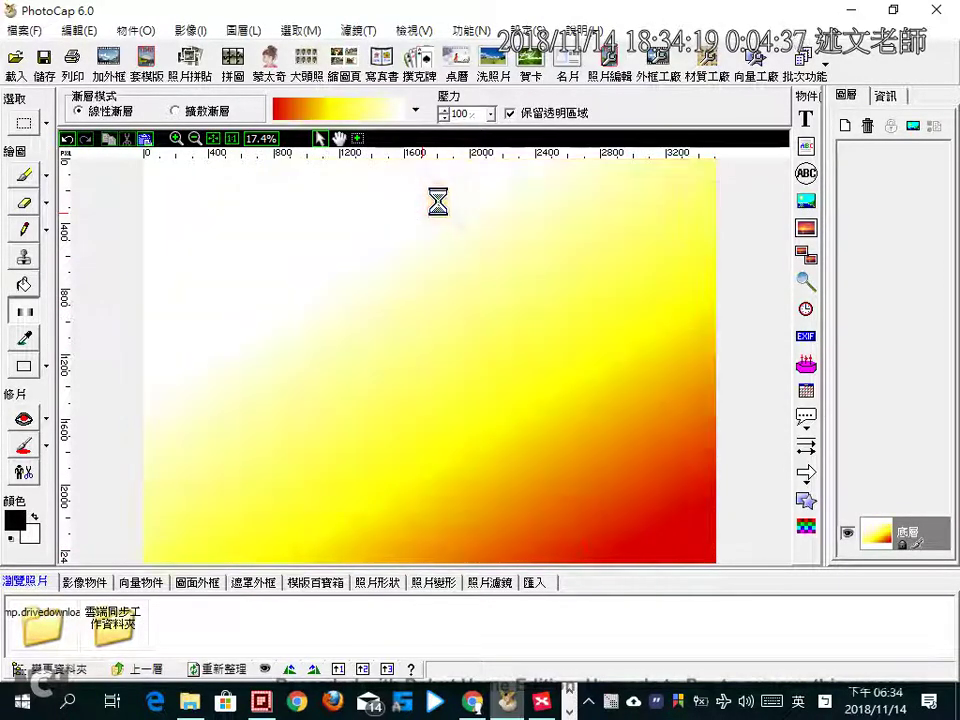
# Redraw the red-yellow-white linear gradient diagonally from the canvas's lower-right toward its upper-left, leaving the upper-left corner white.
pyautogui.moveTo(640, 507); pyautogui.dragTo(474, 313)
pyautogui.moveTo(631, 524); pyautogui.dragTo(327, 226)
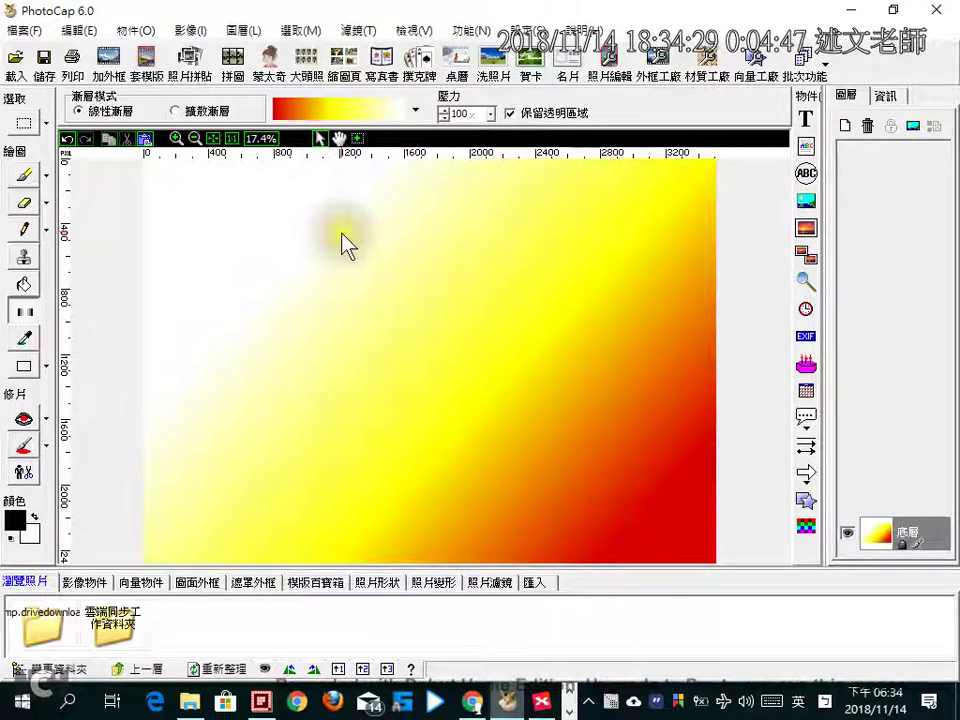
pyautogui.click(343, 246)
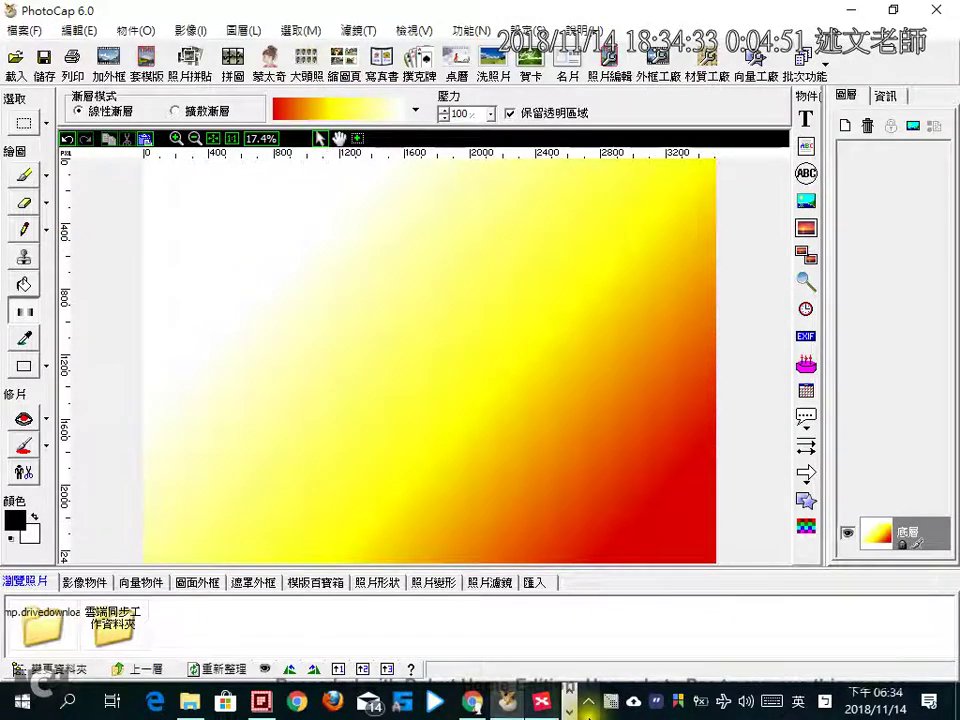
# Switch to the 1know group in Chrome, examine its message on background image search keywords, and return to PhotoCap.
pyautogui.click(220, 698)
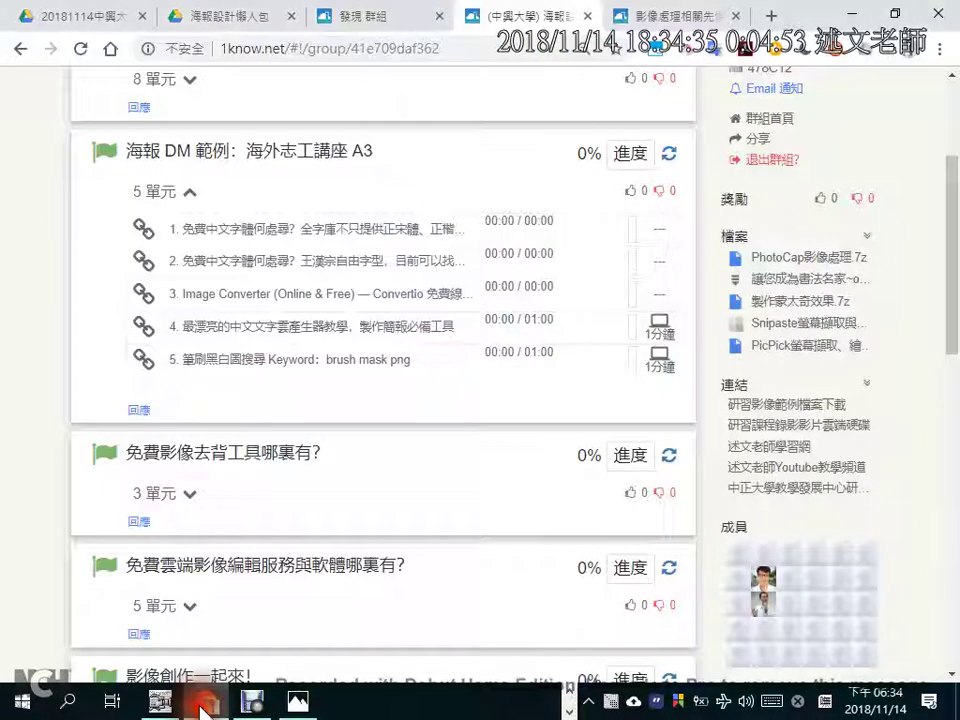
pyautogui.scroll(3, 307, 250)
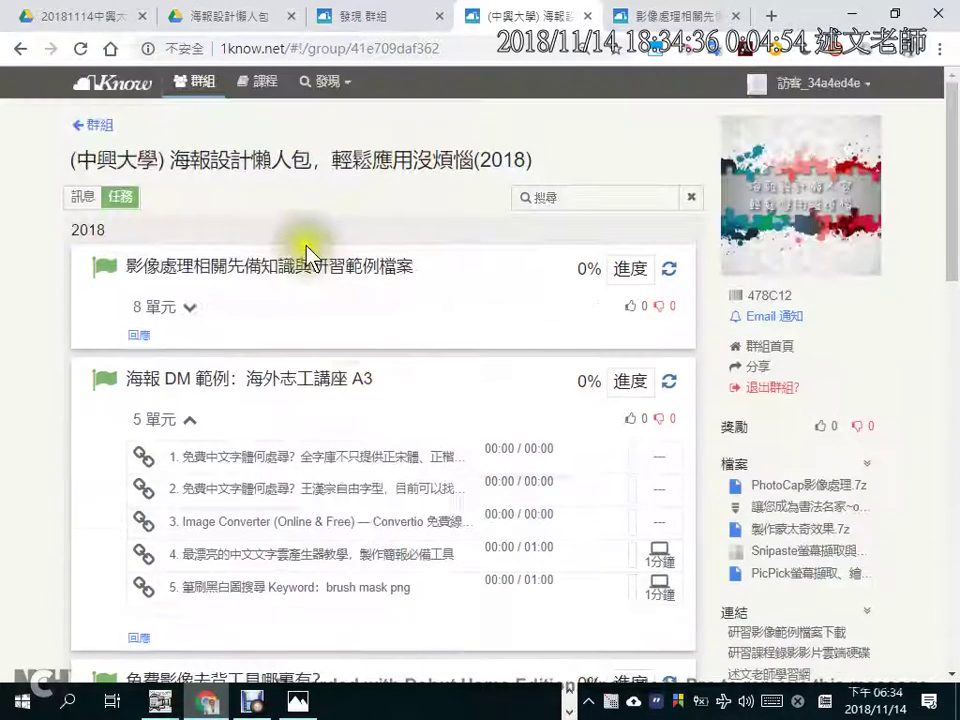
pyautogui.click(81, 197)
pyautogui.moveTo(950, 155); pyautogui.dragTo(948, 456)
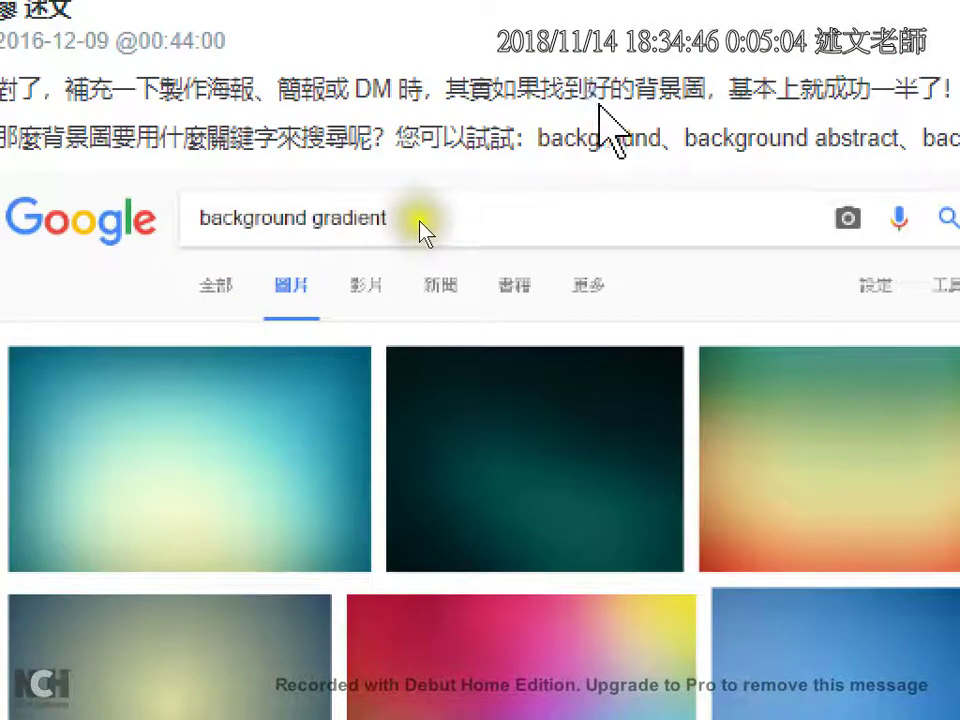
pyautogui.moveTo(590, 64); pyautogui.dragTo(708, 92)
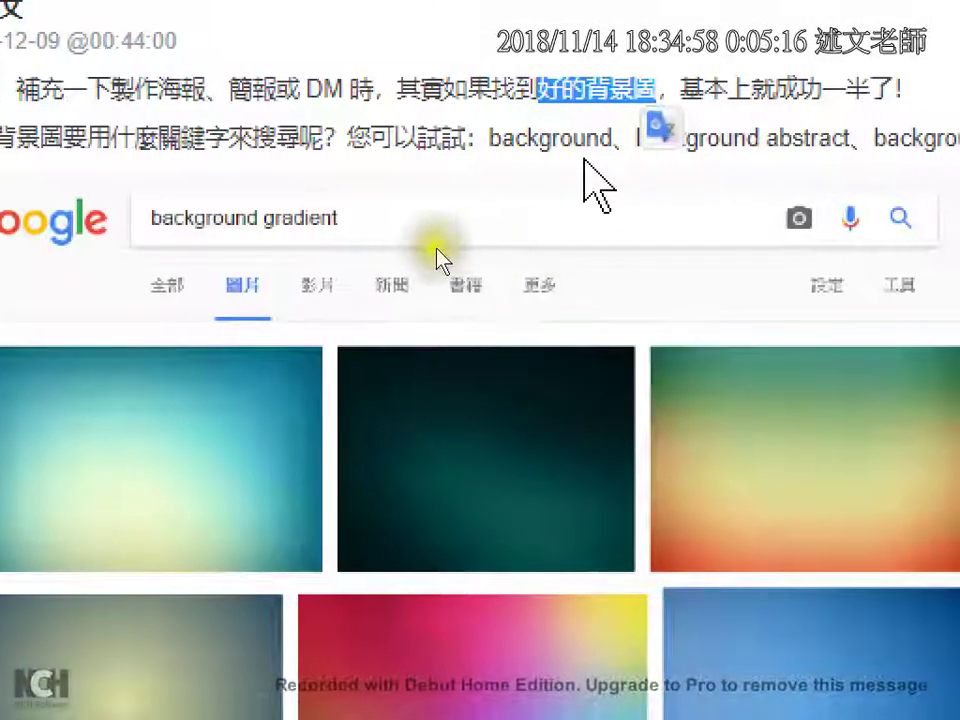
pyautogui.click(467, 240)
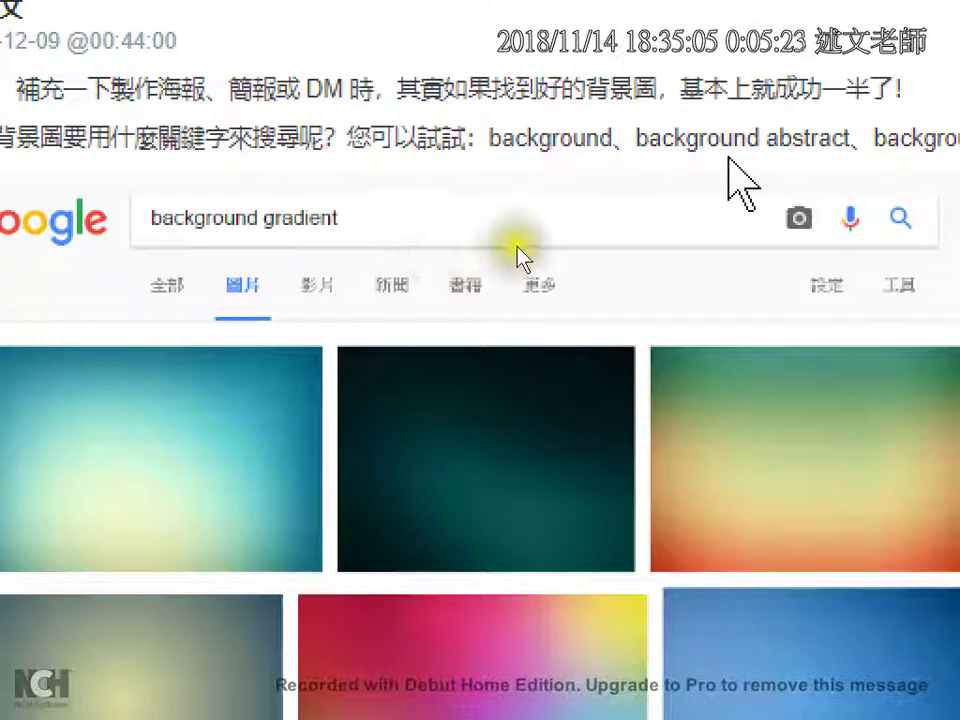
pyautogui.doubleClick(800, 140)
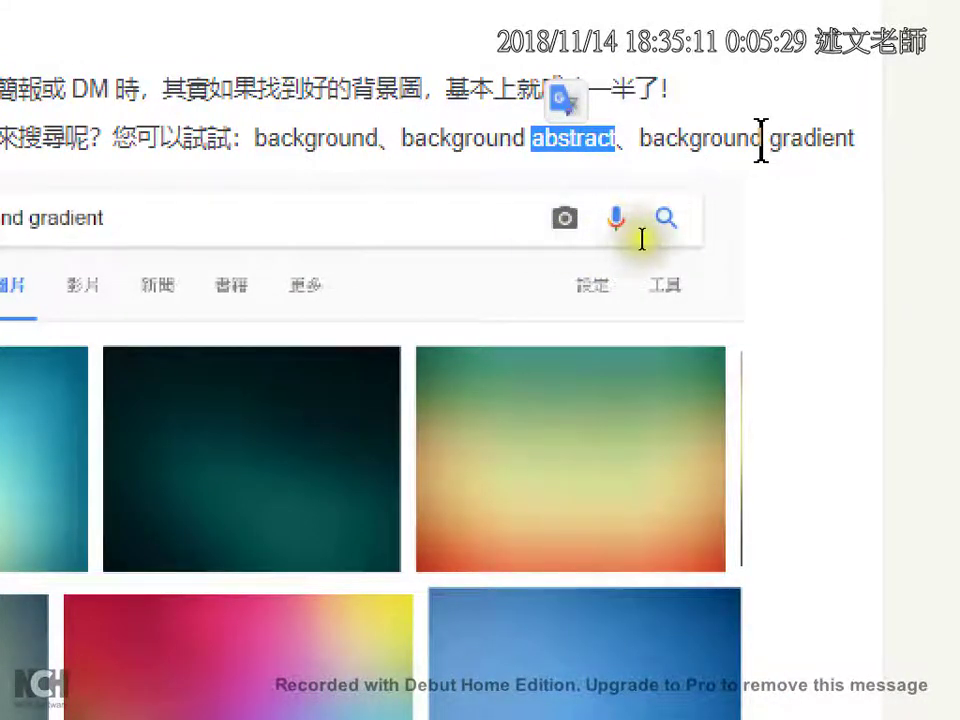
pyautogui.moveTo(768, 140); pyautogui.dragTo(892, 175)
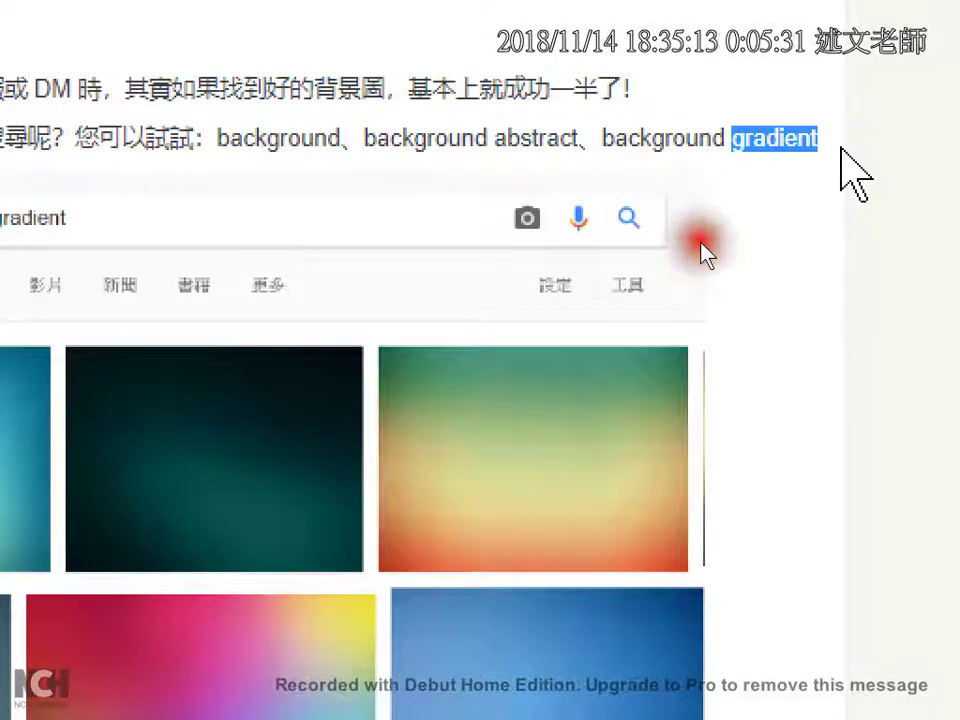
pyautogui.doubleClick(634, 138)
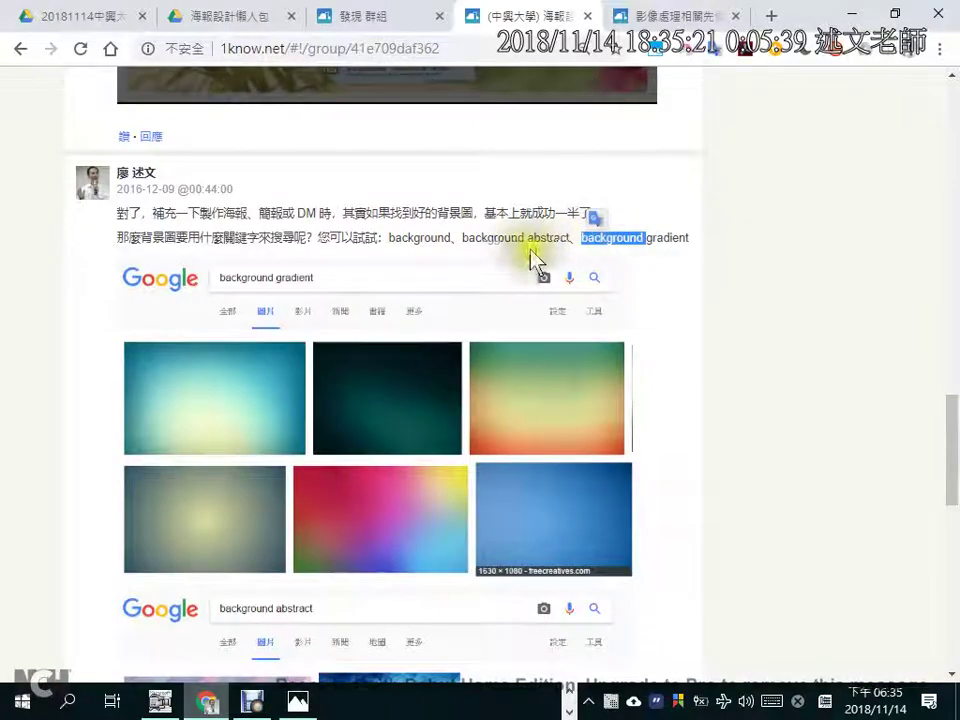
pyautogui.click(525, 258)
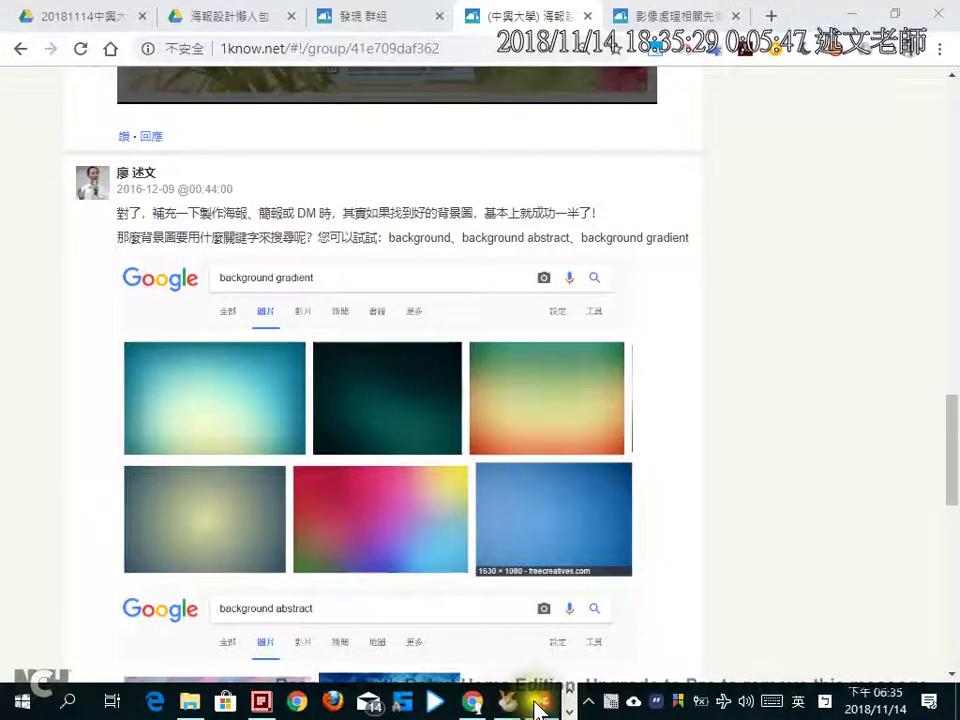
pyautogui.click(541, 704)
pyautogui.click(507, 704)
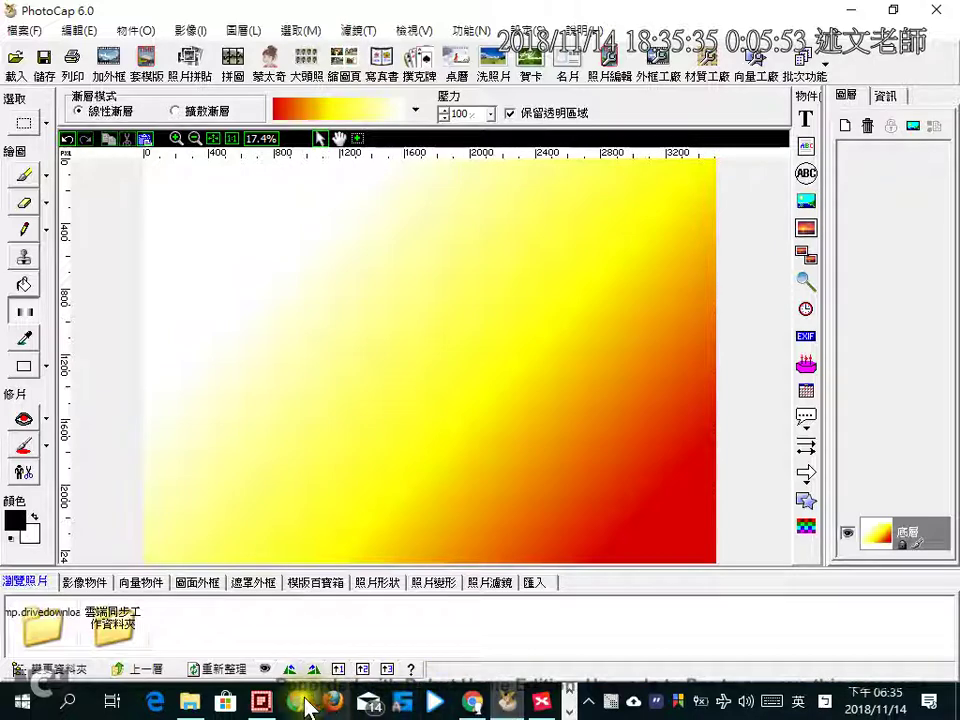
# Try to bring 的.png from the 夢想的地點書法字 folder in File Explorer onto the PhotoCap canvas, cancelling the save request.
pyautogui.click(189, 703)
pyautogui.moveTo(213, 106); pyautogui.dragTo(760, 140)
pyautogui.moveTo(714, 265); pyautogui.dragTo(293, 333)
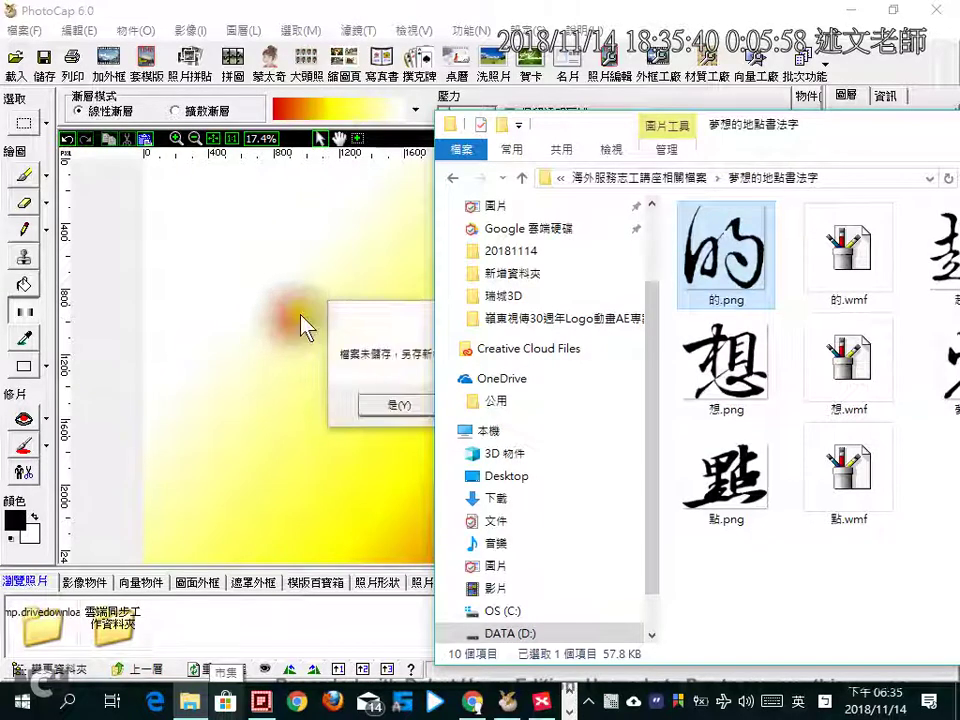
pyautogui.click(456, 10)
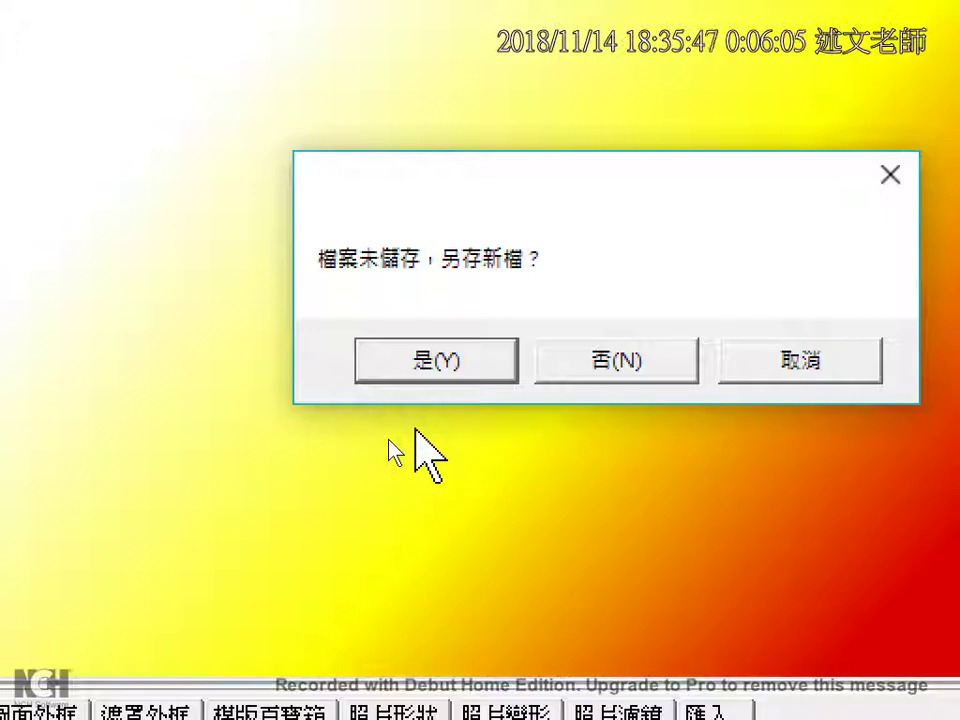
pyautogui.click(798, 372)
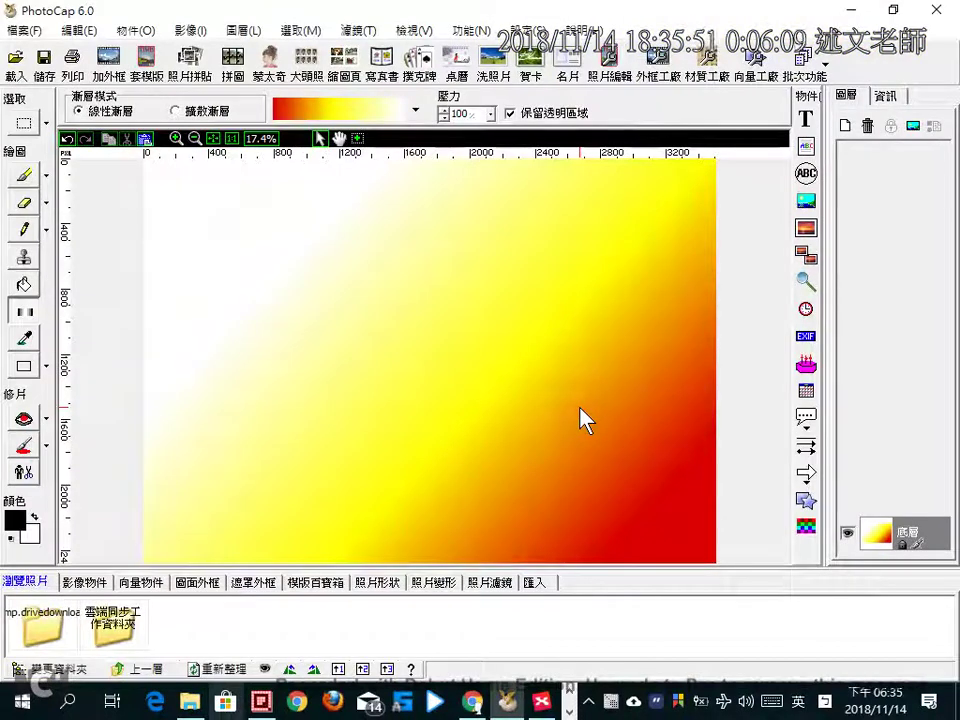
pyautogui.moveTo(583, 420); pyautogui.dragTo(536, 360)
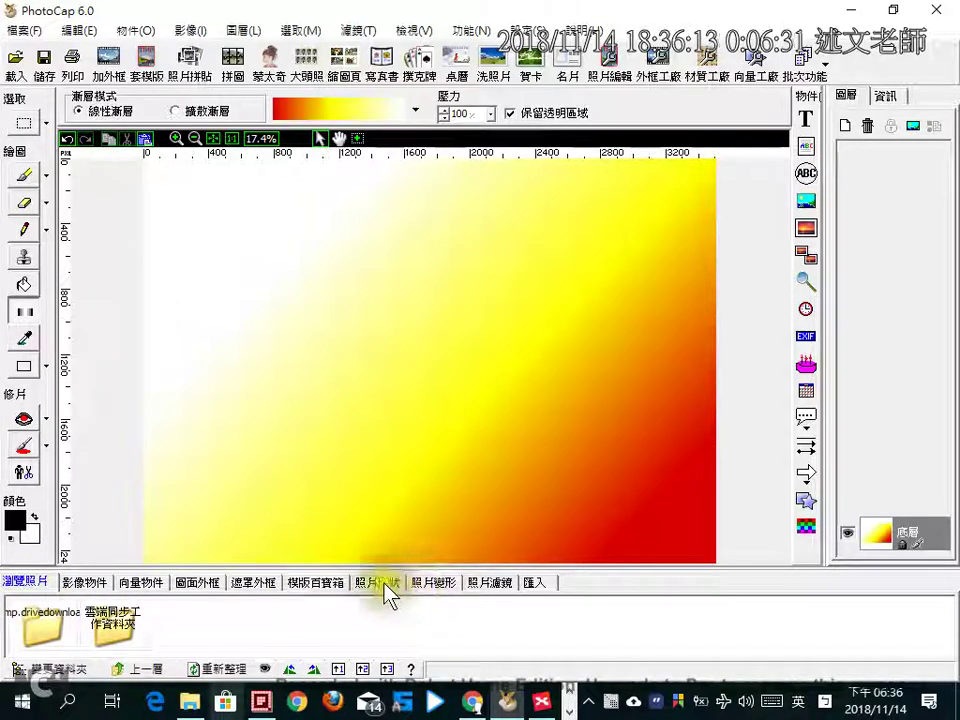
# Insert 夢.png from the calligraphy folder on DATA (D:) as a photo object.
pyautogui.click(809, 232)
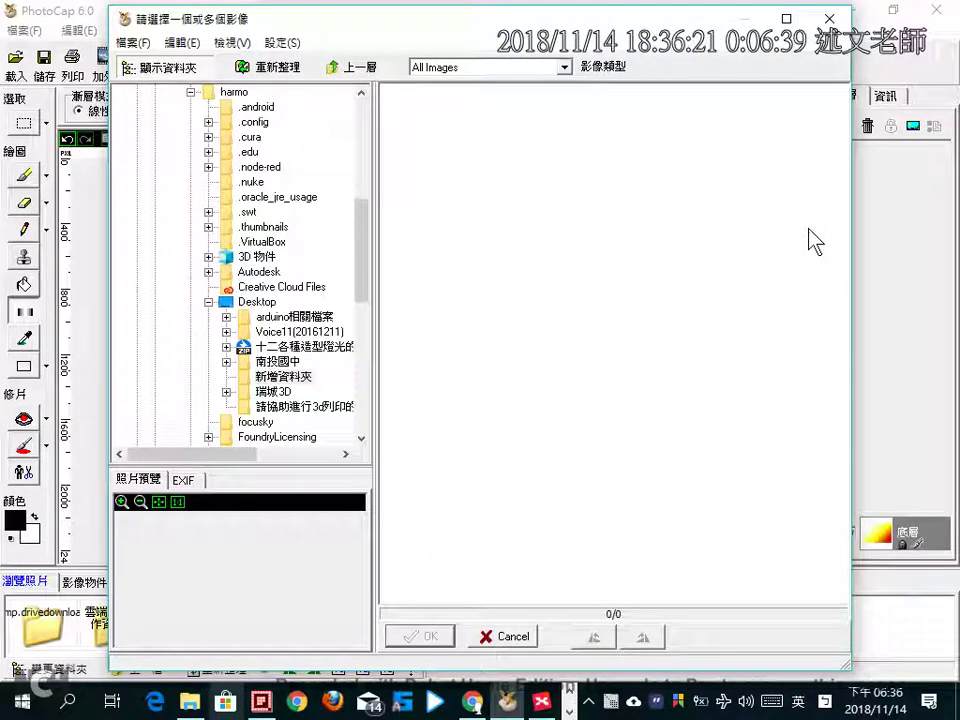
pyautogui.click(189, 97)
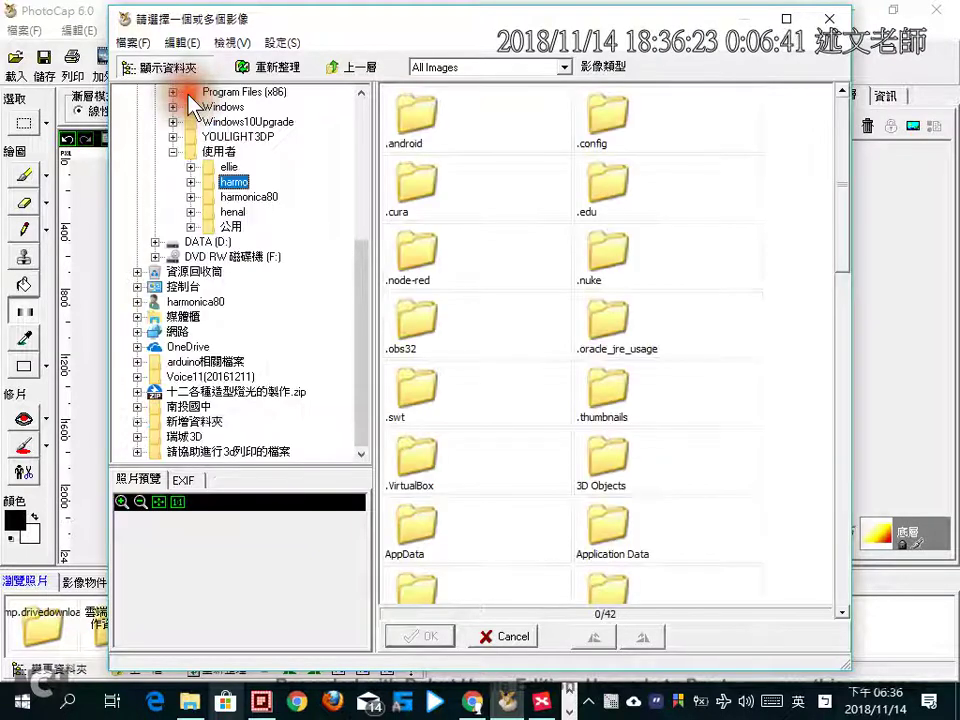
pyautogui.click(200, 242)
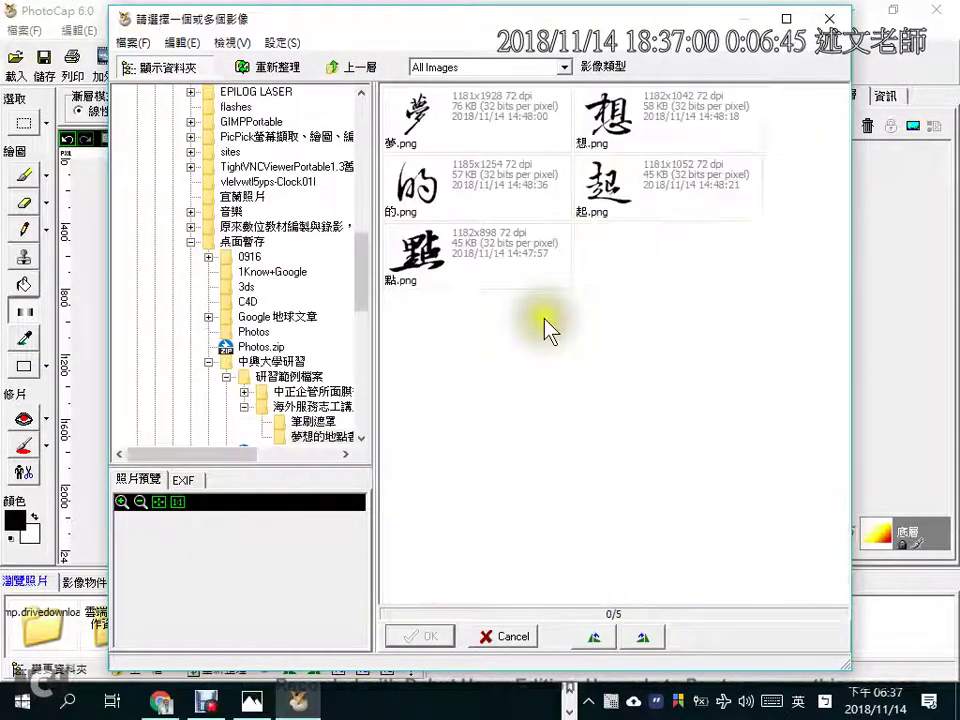
pyautogui.click(479, 128)
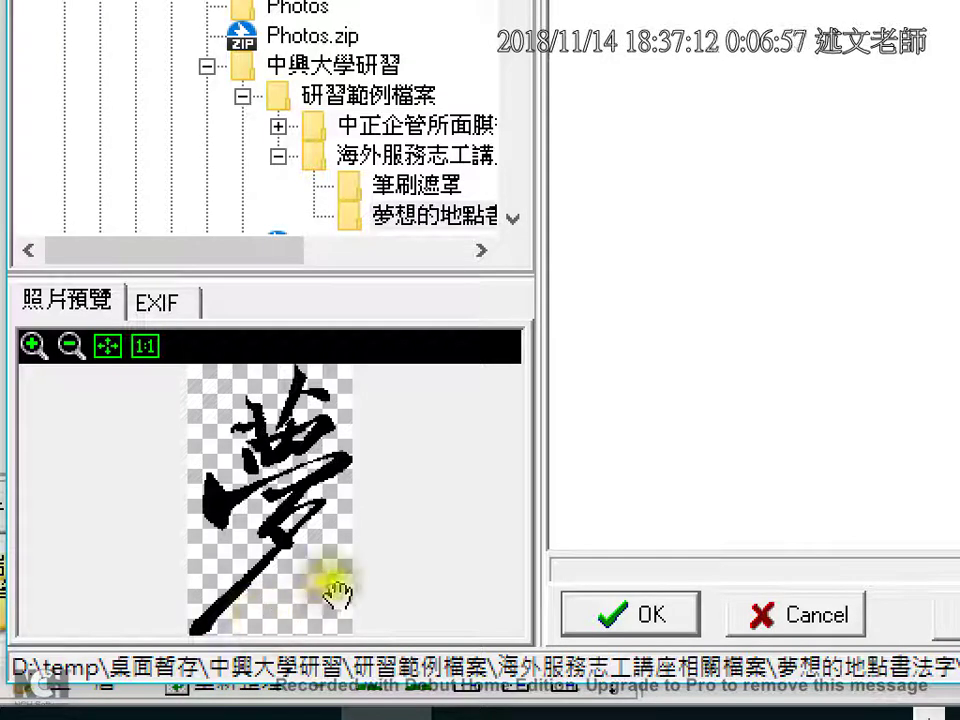
pyautogui.moveTo(300, 554); pyautogui.dragTo(352, 550)
pyautogui.moveTo(283, 590)
pyautogui.mouseDown()
pyautogui.moveTo(330, 590)
pyautogui.moveTo(342, 605)
pyautogui.mouseUp()
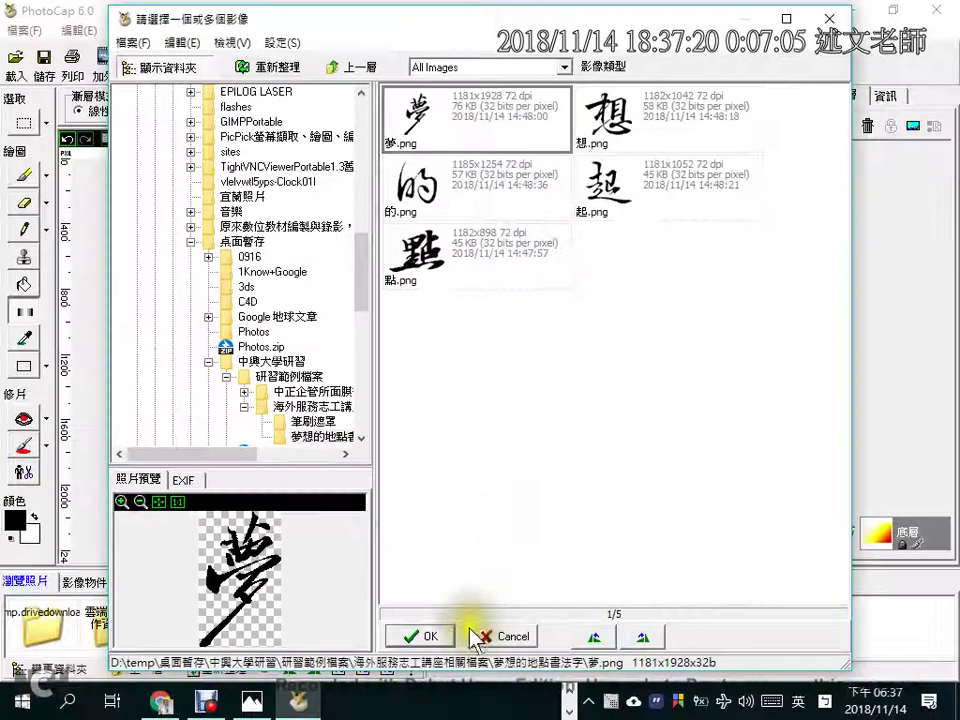
pyautogui.click(438, 636)
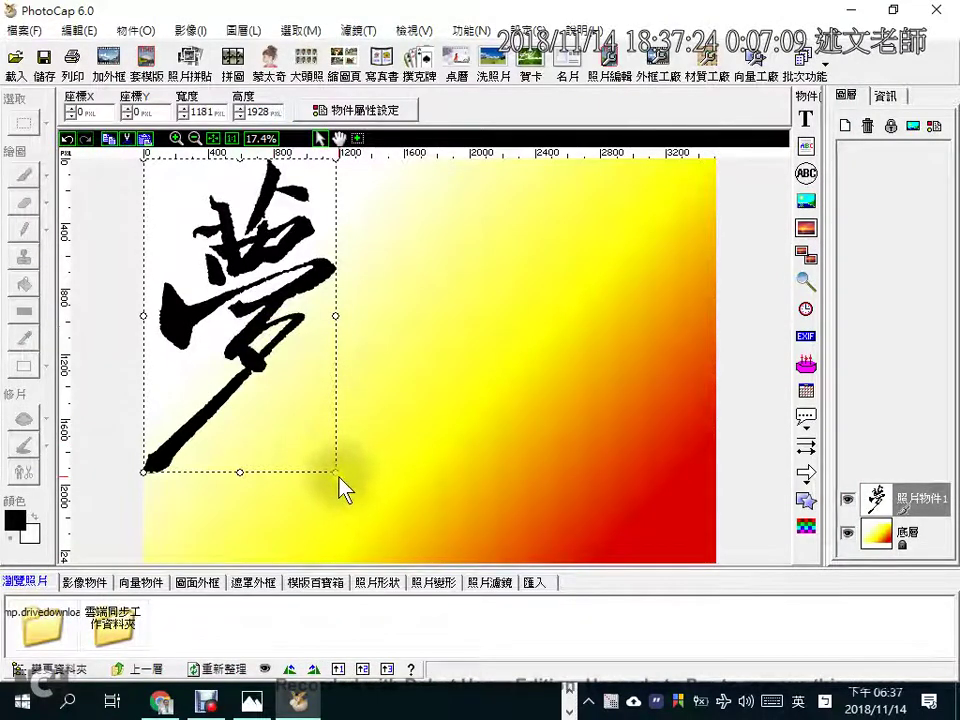
# Shrink the 夢 object to about 546 × 885 px and place it near the canvas's upper-left corner at about X 241, Y 11.
pyautogui.moveTo(335, 471); pyautogui.dragTo(246, 287)
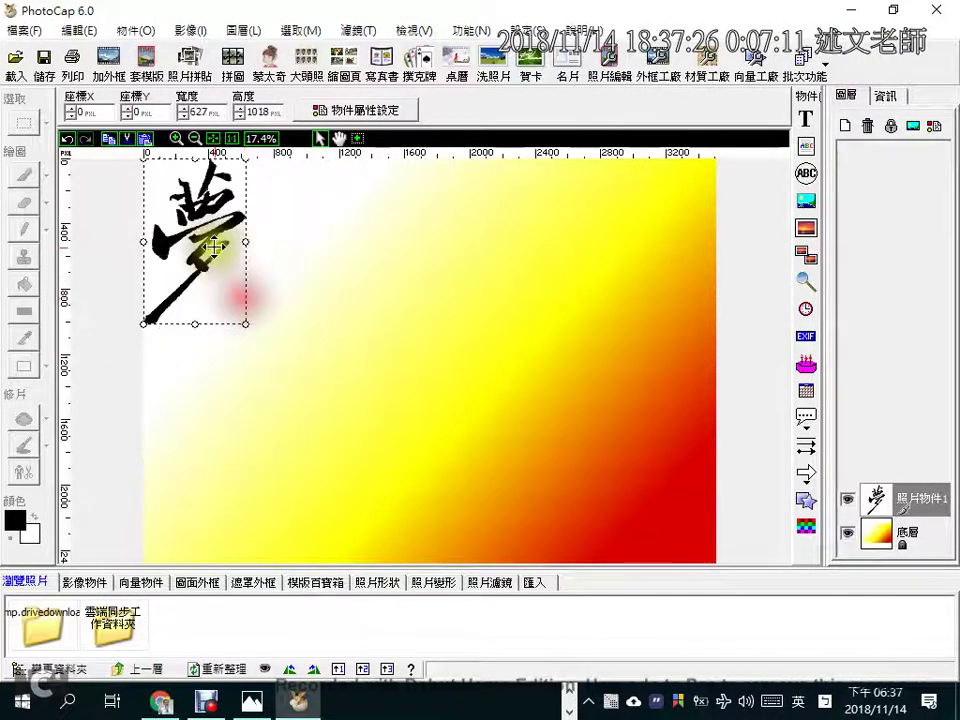
pyautogui.moveTo(199, 215); pyautogui.dragTo(240, 220)
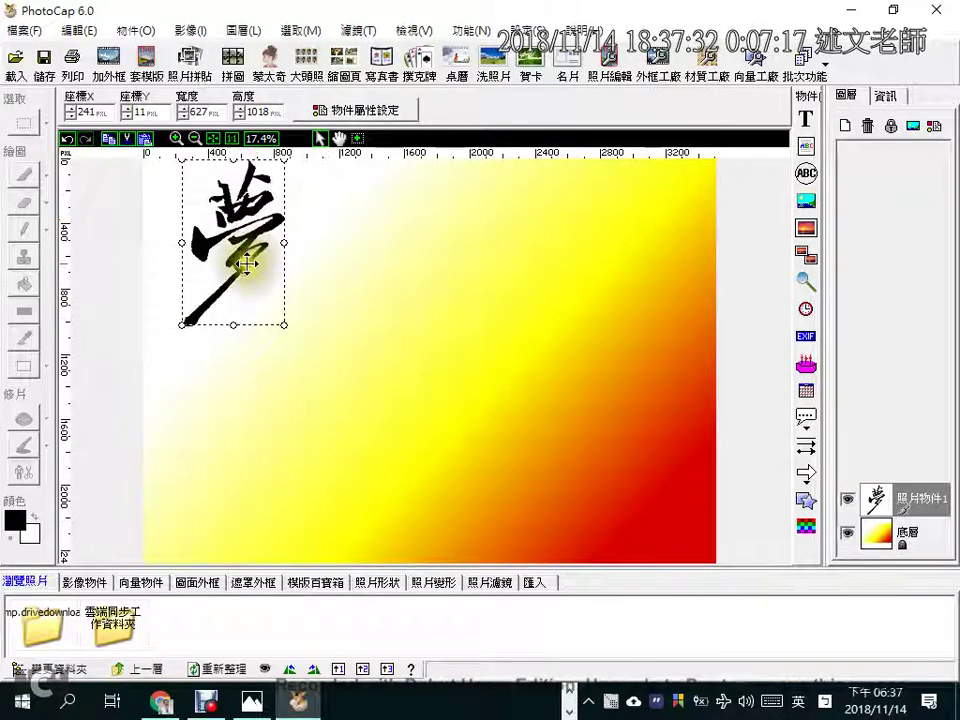
pyautogui.moveTo(284, 325); pyautogui.dragTo(270, 302)
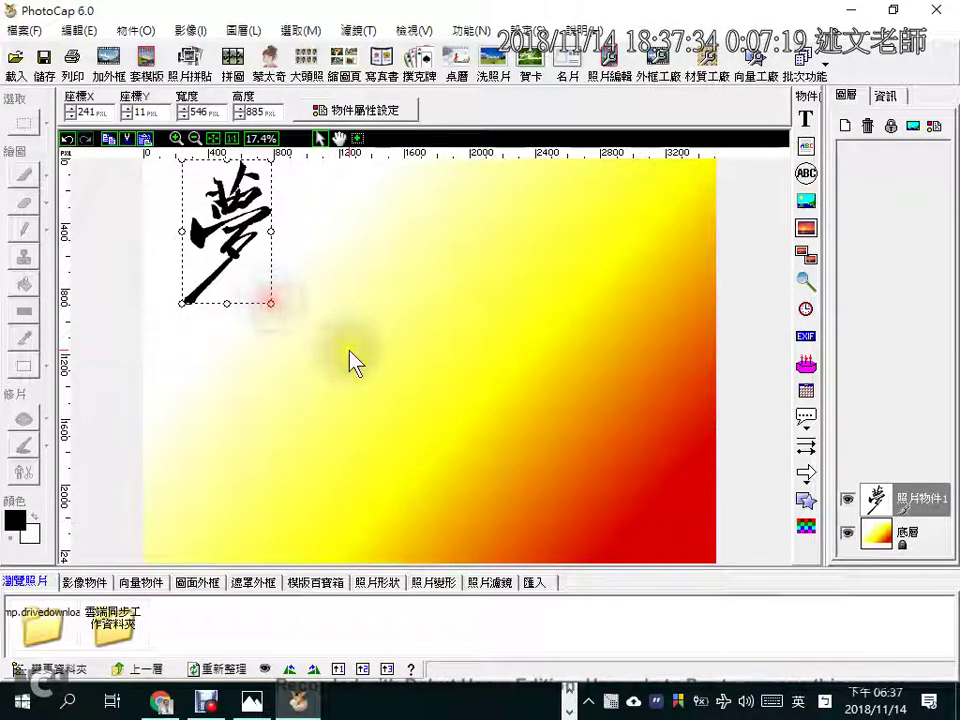
# Insert 想.png from the same calligraphy folder as a second photo object.
pyautogui.click(804, 229)
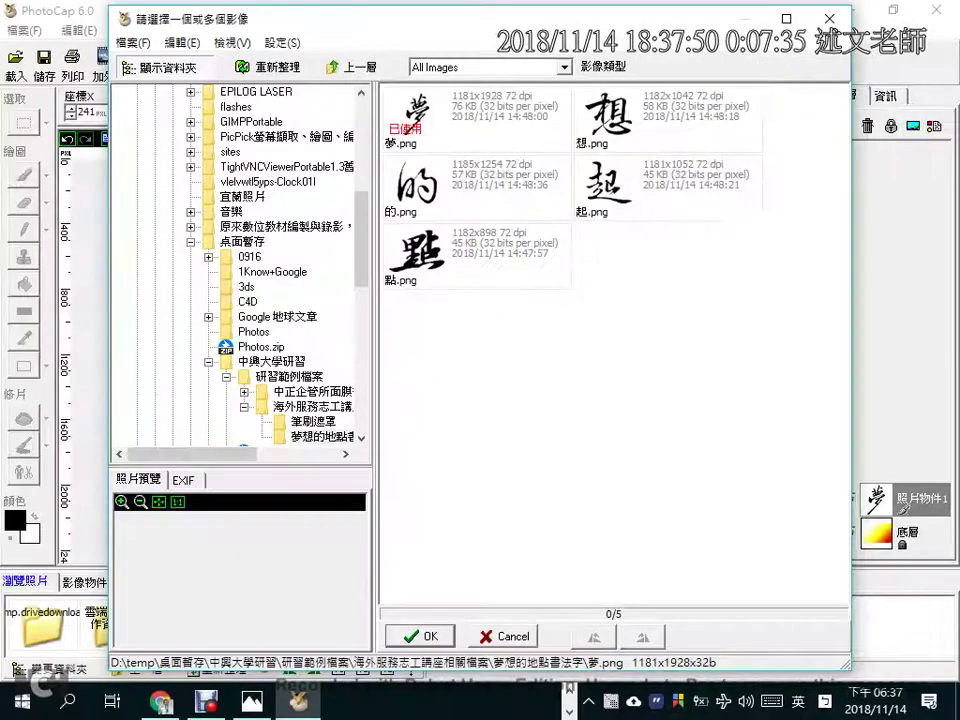
pyautogui.click(360, 342)
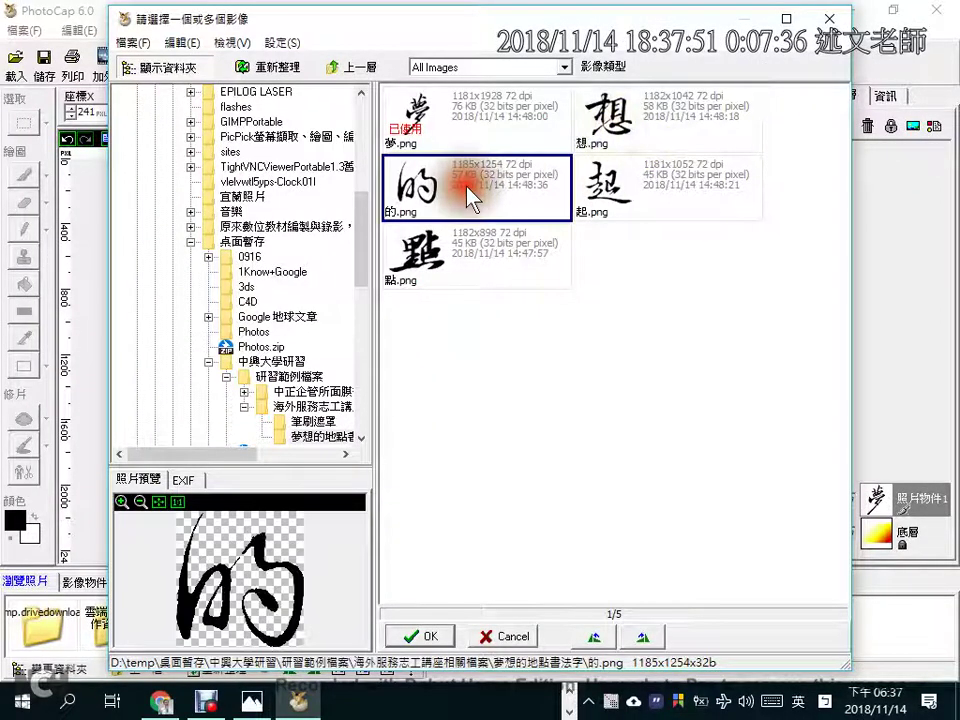
pyautogui.click(664, 133)
pyautogui.click(430, 637)
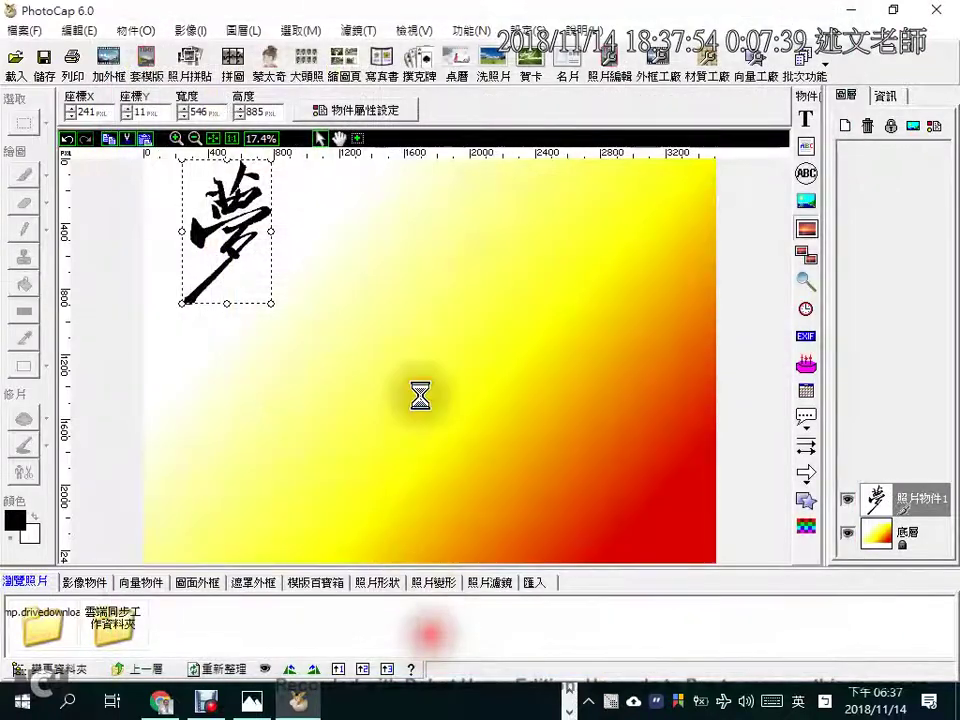
# Shrink the 想 object to about 409 × 350 px and place it beside 夢 at about X 798, Y 195.
pyautogui.moveTo(336, 330); pyautogui.dragTo(240, 241)
pyautogui.moveTo(165, 194); pyautogui.dragTo(299, 228)
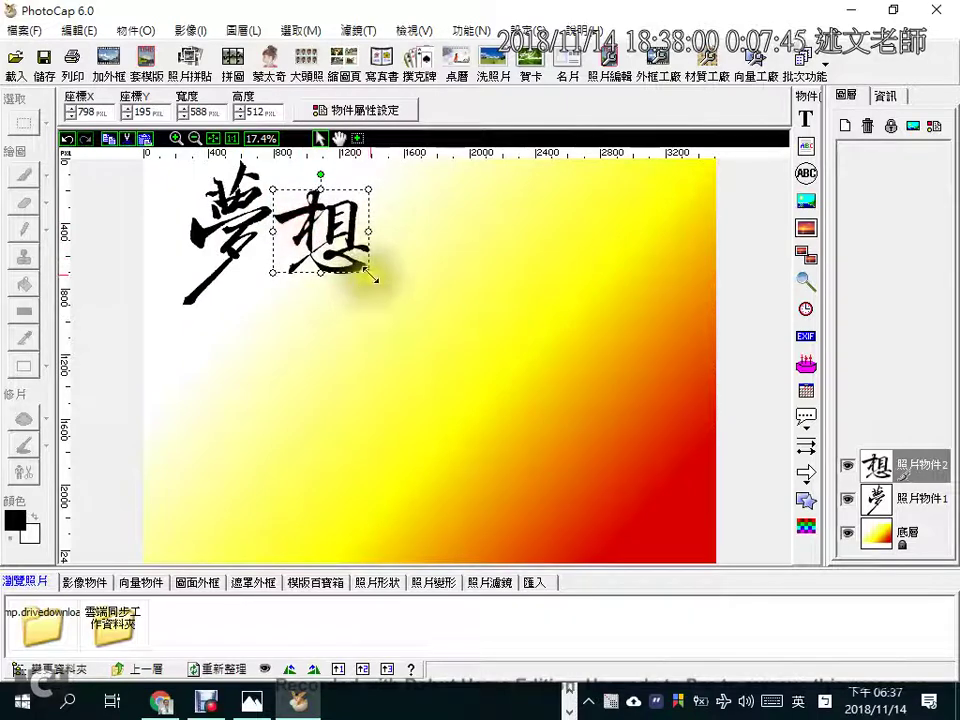
pyautogui.moveTo(369, 272); pyautogui.dragTo(340, 246)
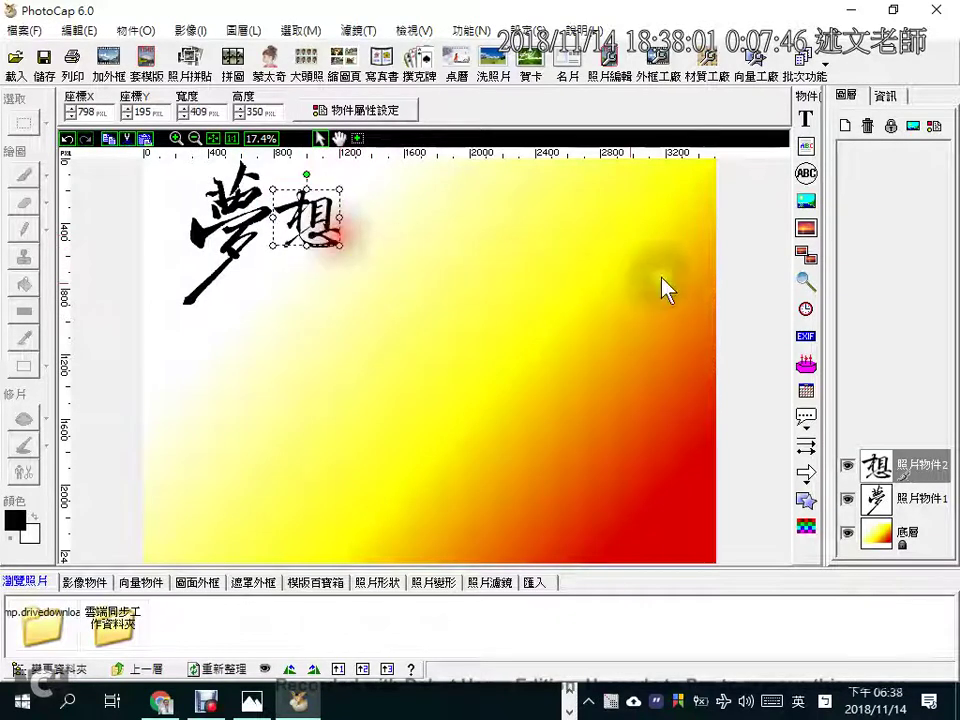
# Insert 的.png, 起.png and 點.png together as photo objects.
pyautogui.click(806, 230)
pyautogui.click(489, 189)
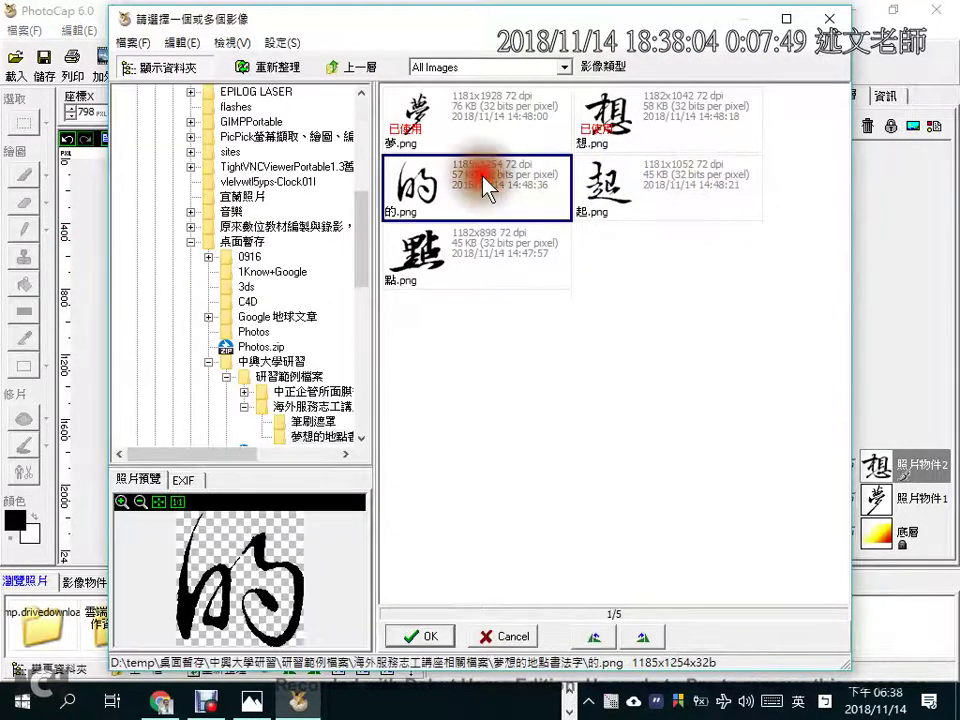
pyautogui.keyDown('ctrl'); pyautogui.click(645, 205); pyautogui.keyUp('ctrl')
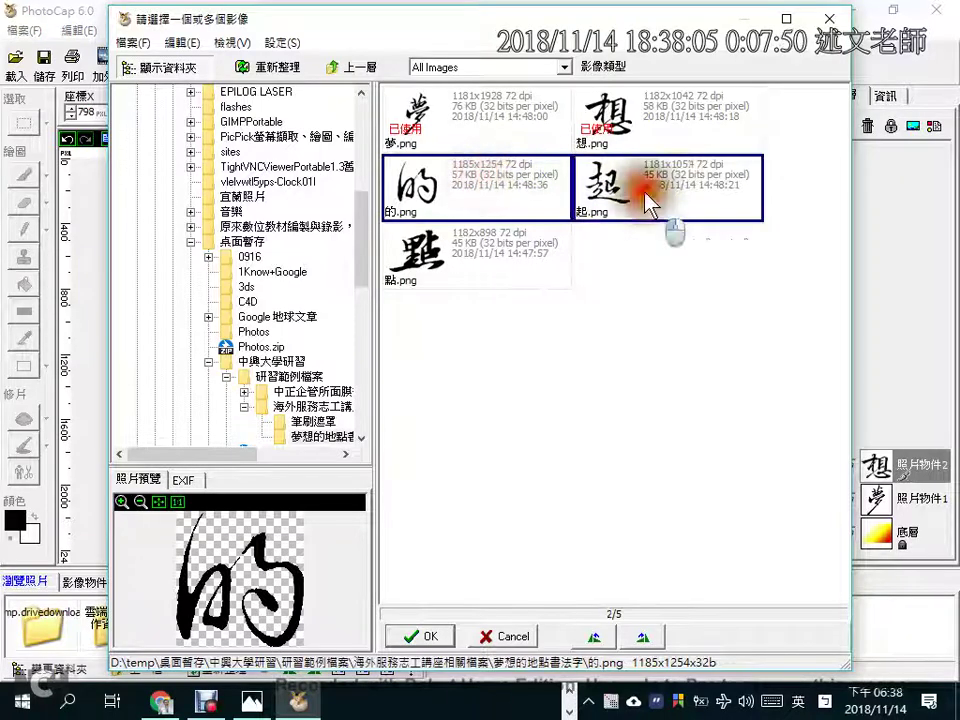
pyautogui.keyDown('ctrl'); pyautogui.click(489, 257); pyautogui.keyUp('ctrl')
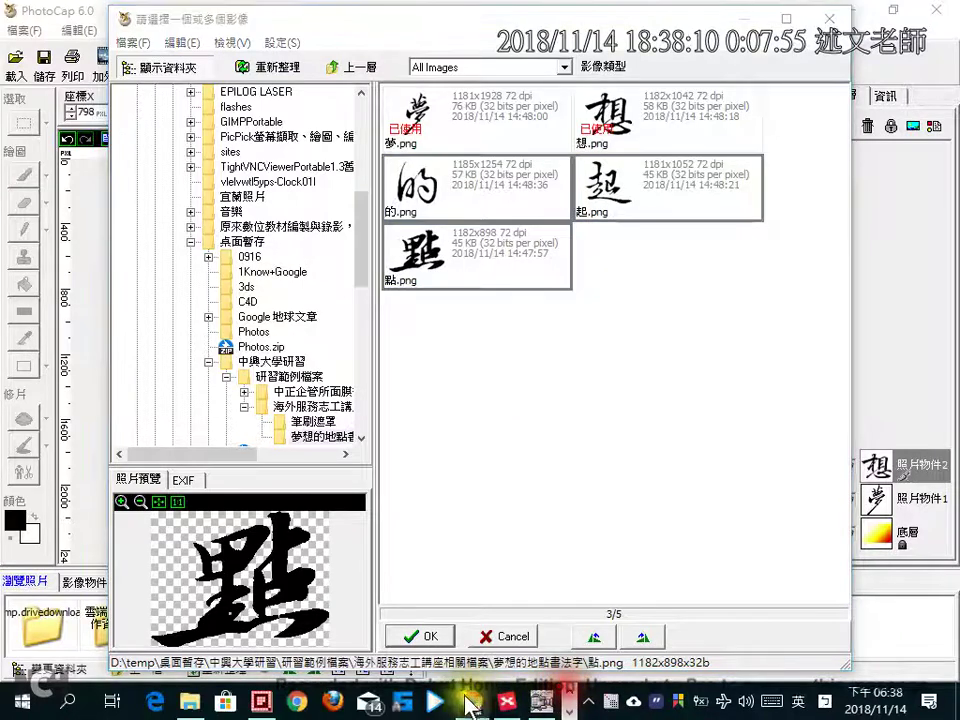
pyautogui.click(543, 703)
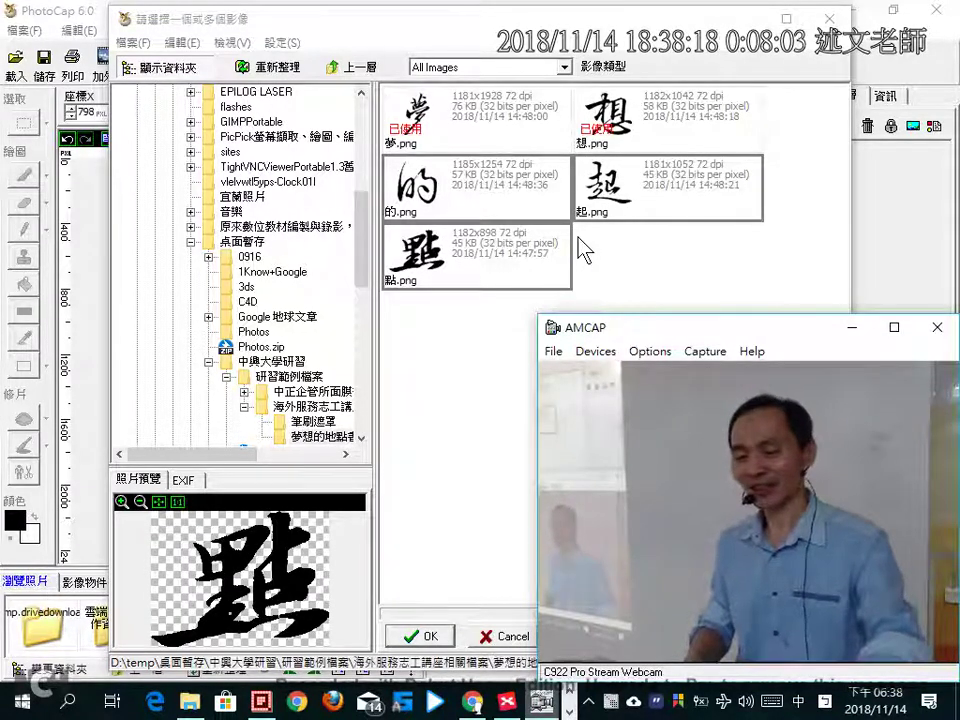
pyautogui.click(853, 328)
pyautogui.click(403, 635)
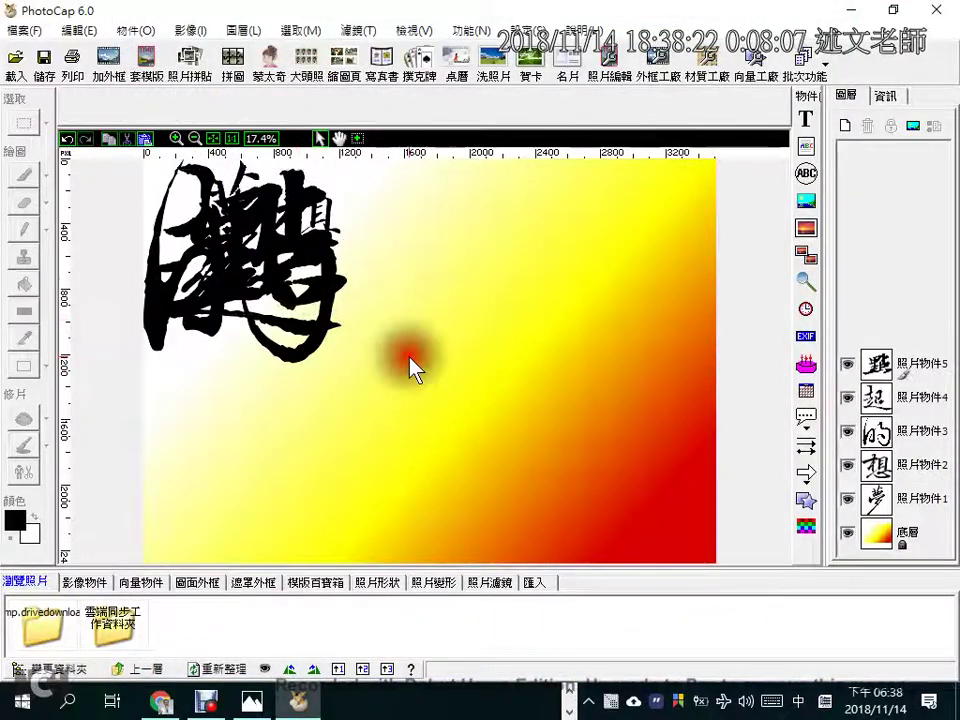
# Separate the stacked characters by moving 點 to the canvas's upper-right corner and 起 to about X 1501, Y 582.
pyautogui.moveTo(291, 274); pyautogui.dragTo(422, 377)
pyautogui.moveTo(526, 238); pyautogui.dragTo(694, 234)
pyautogui.moveTo(362, 360); pyautogui.dragTo(451, 365)
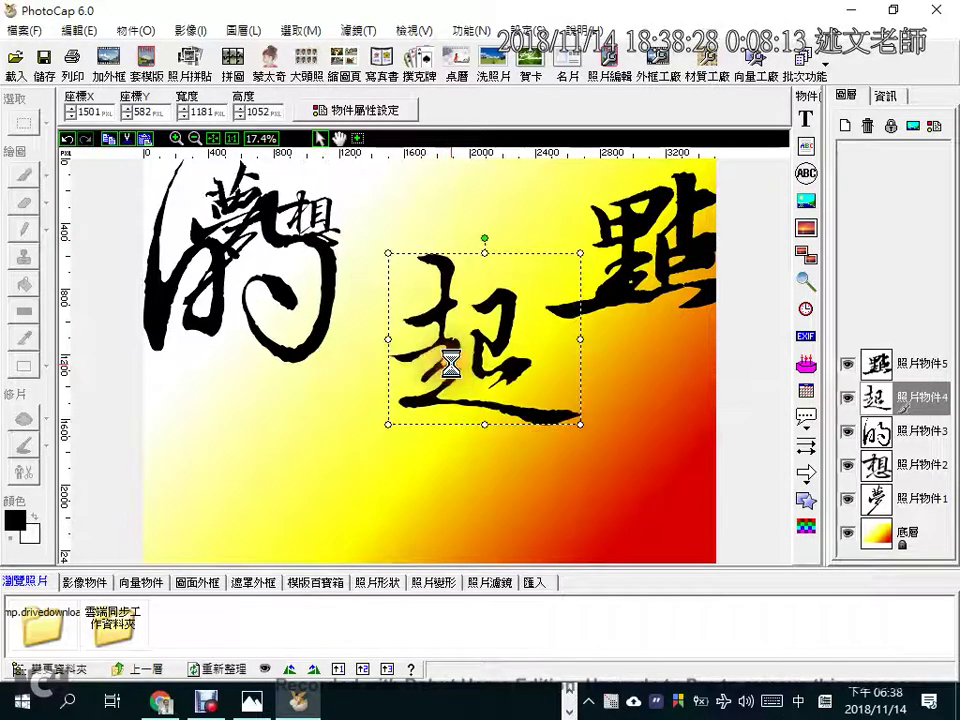
# Shrink the 的 object to about 327 × 344 px and place it directly beside 想.
pyautogui.click(325, 340)
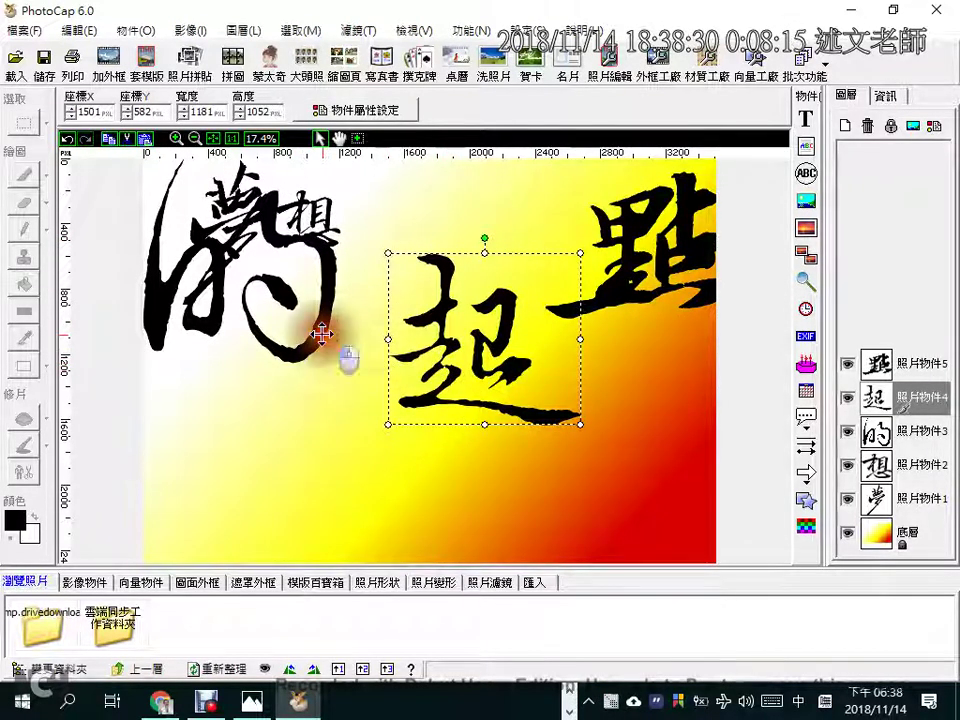
pyautogui.moveTo(337, 364); pyautogui.dragTo(232, 250)
pyautogui.moveTo(190, 218); pyautogui.dragTo(366, 230)
pyautogui.moveTo(430, 178); pyautogui.dragTo(392, 212)
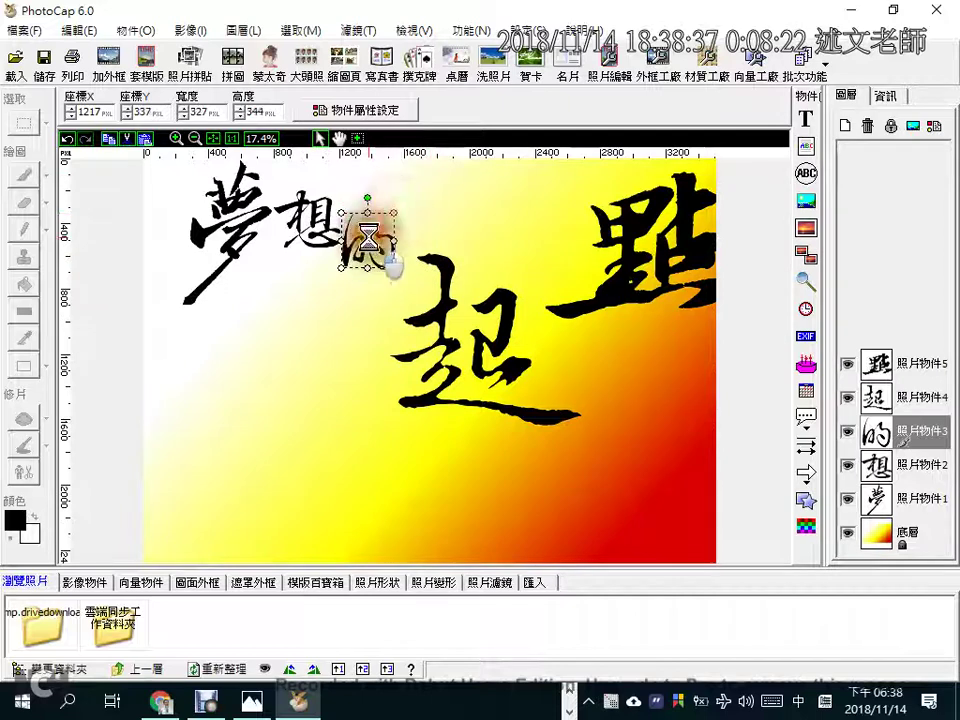
# Shrink the 起 object to roughly match the other characters and place it beside 的 at about X 1581, Y 94.
pyautogui.click(437, 330)
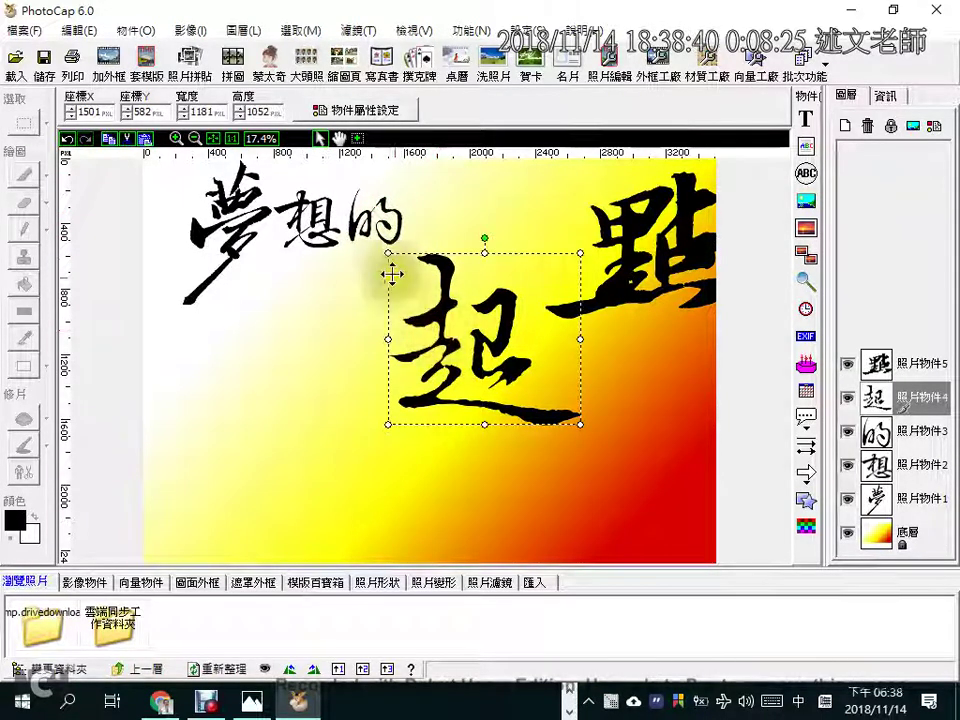
pyautogui.moveTo(390, 262); pyautogui.dragTo(450, 320)
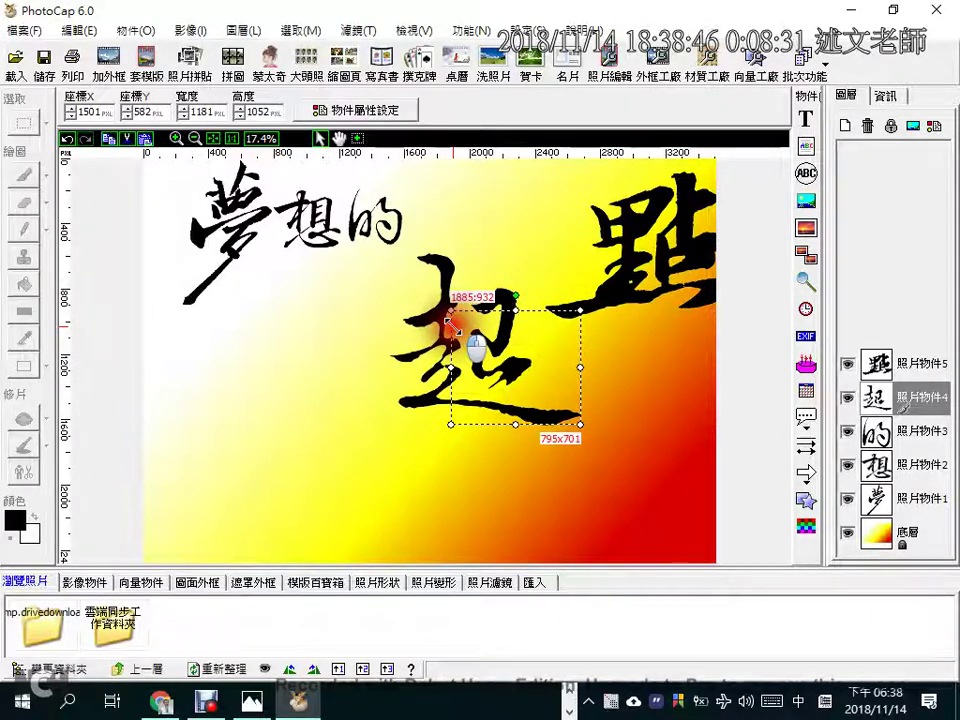
pyautogui.moveTo(456, 371); pyautogui.dragTo(423, 231)
pyautogui.moveTo(527, 283); pyautogui.dragTo(487, 245)
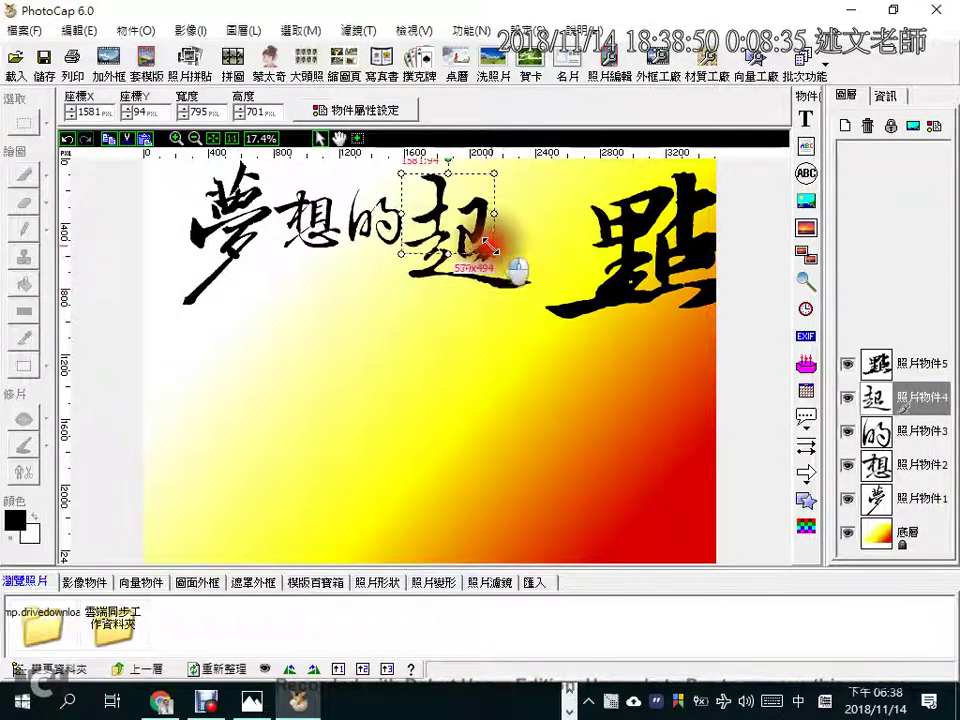
# Shrink the 點 object to about 524 × 390 px, place it beside 起 at about X 1998, Y 128, and deselect it.
pyautogui.moveTo(639, 251); pyautogui.dragTo(551, 219)
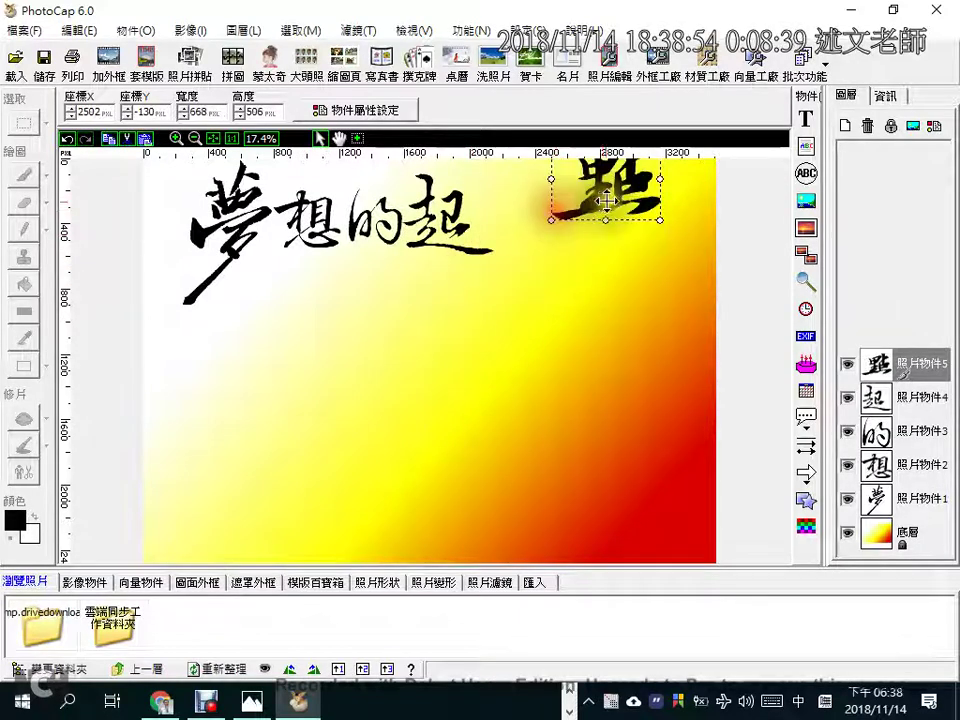
pyautogui.moveTo(606, 200); pyautogui.dragTo(546, 242)
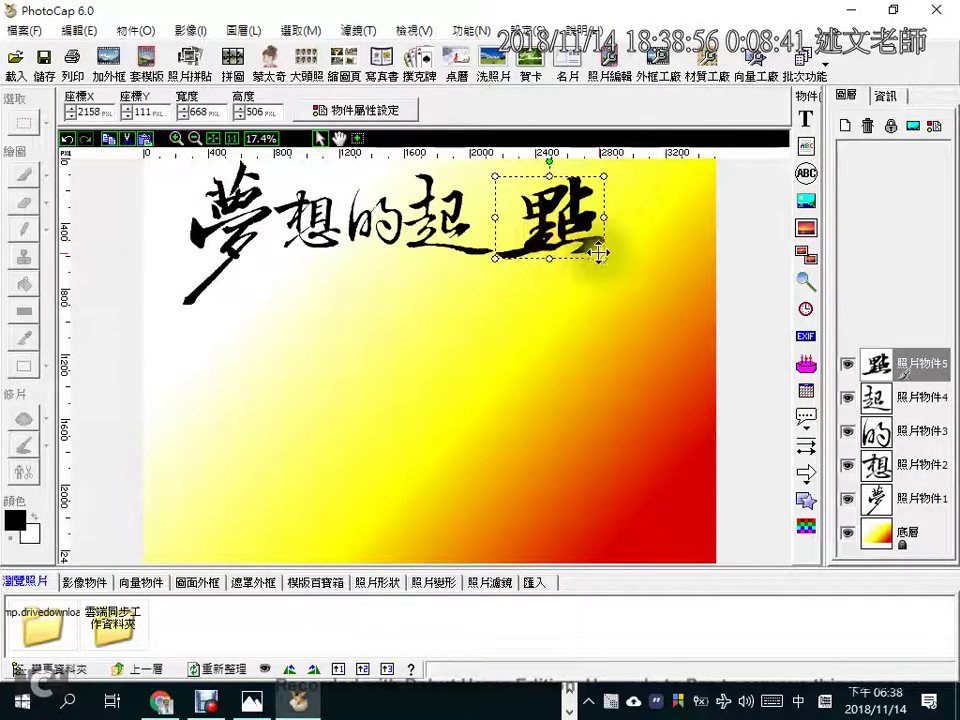
pyautogui.moveTo(601, 256); pyautogui.dragTo(579, 240)
pyautogui.moveTo(530, 211); pyautogui.dragTo(504, 214)
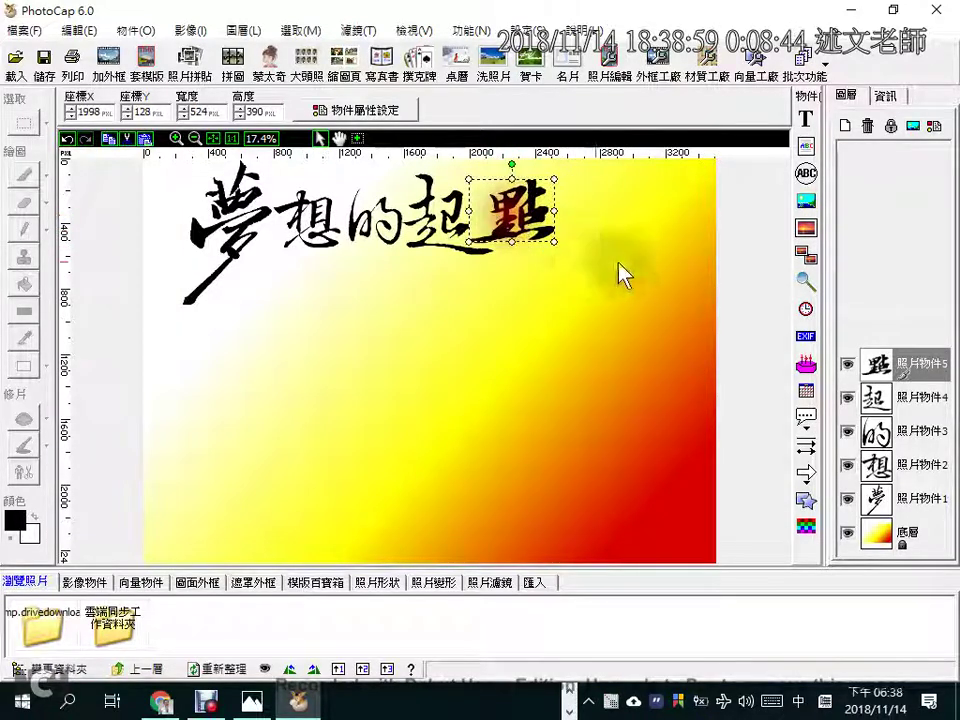
pyautogui.click(748, 293)
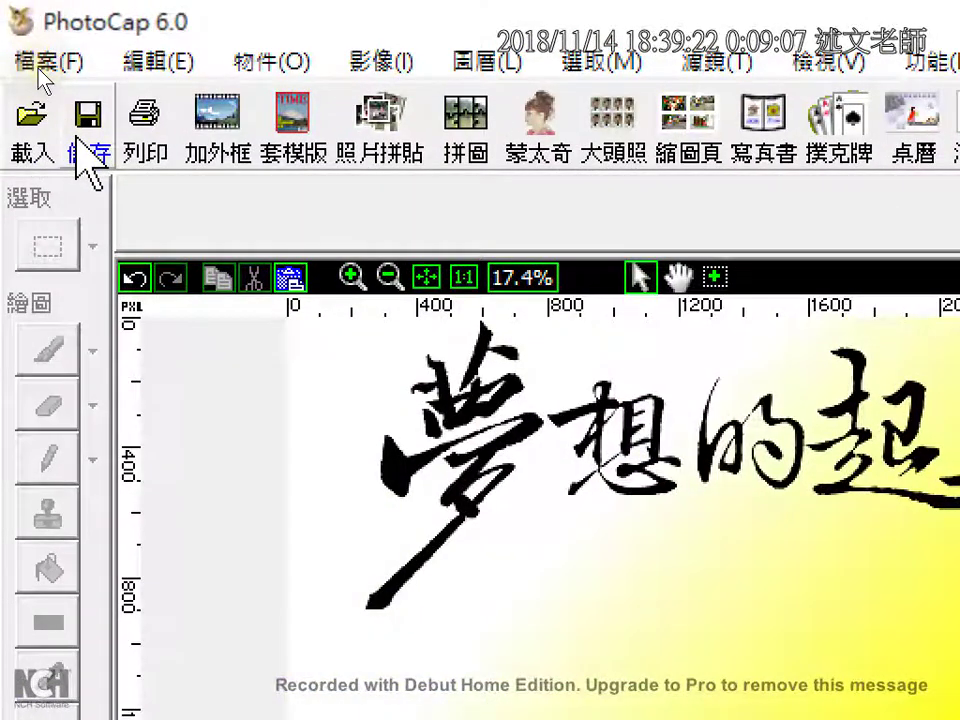
# Save the poster as a PhotoCap work file (*.pcl) named 01 in the folder D:\temp\桌面暫存\中興大學研習.
pyautogui.click(86, 135)
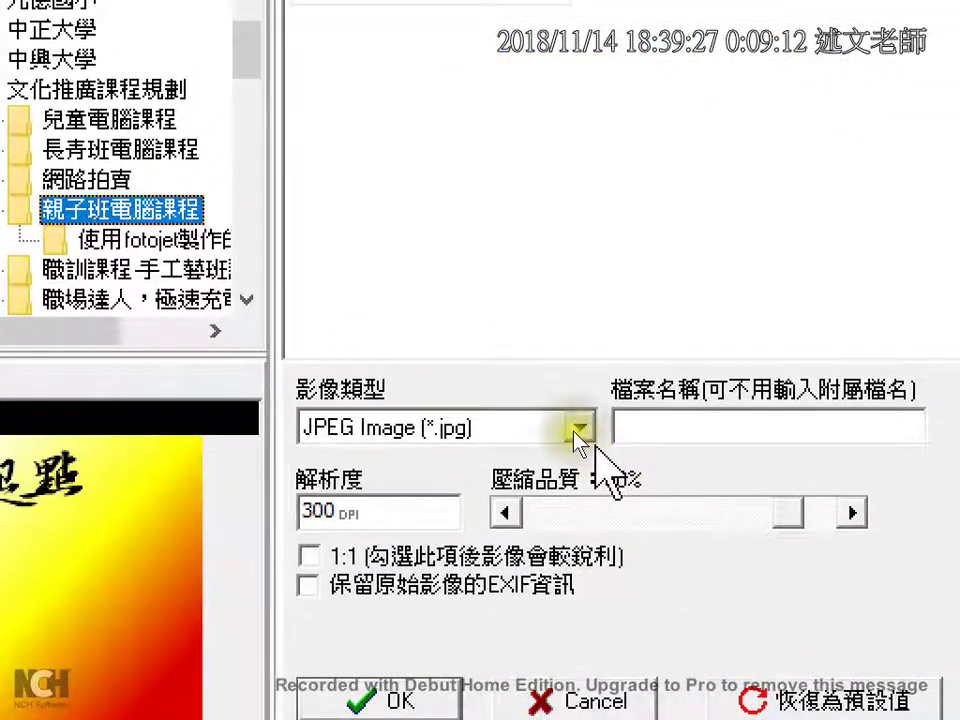
pyautogui.click(578, 430)
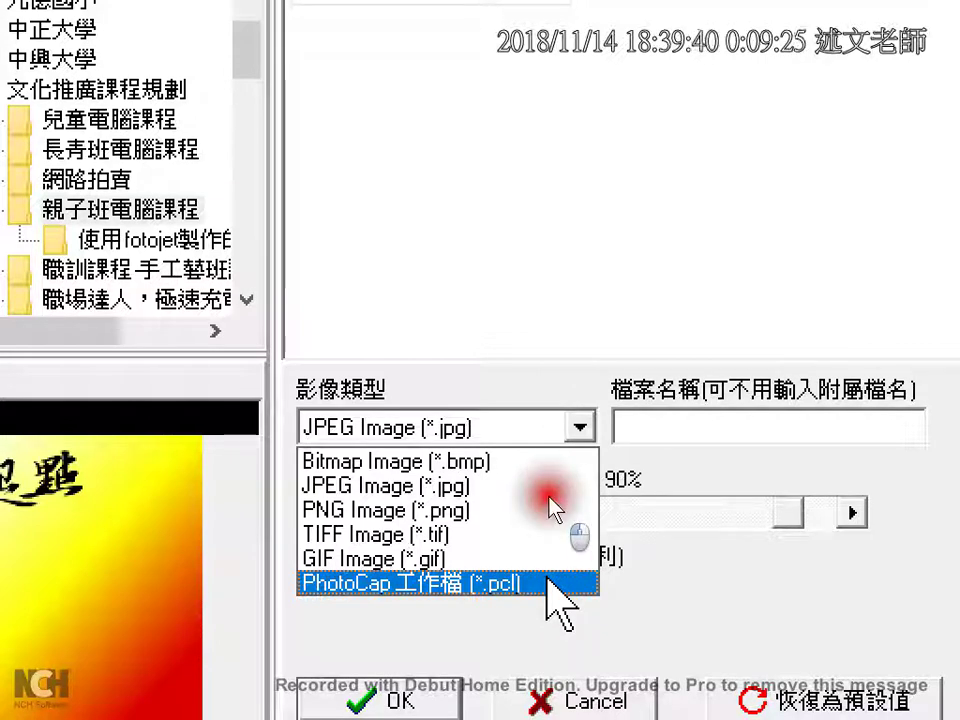
pyautogui.click(548, 582)
pyautogui.click(610, 427)
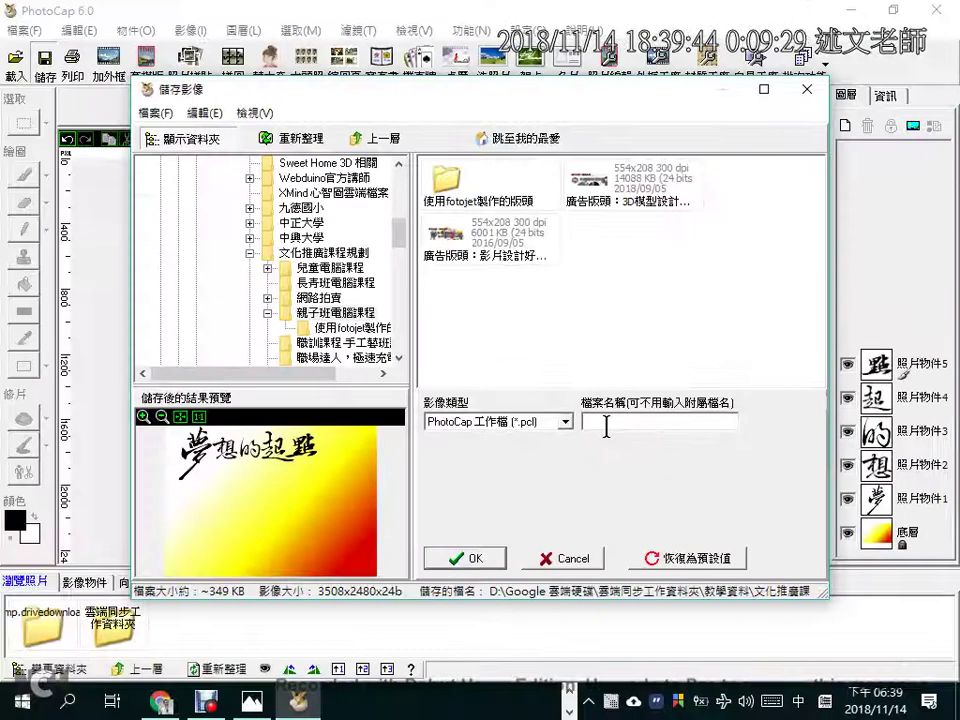
pyautogui.click(605, 424)
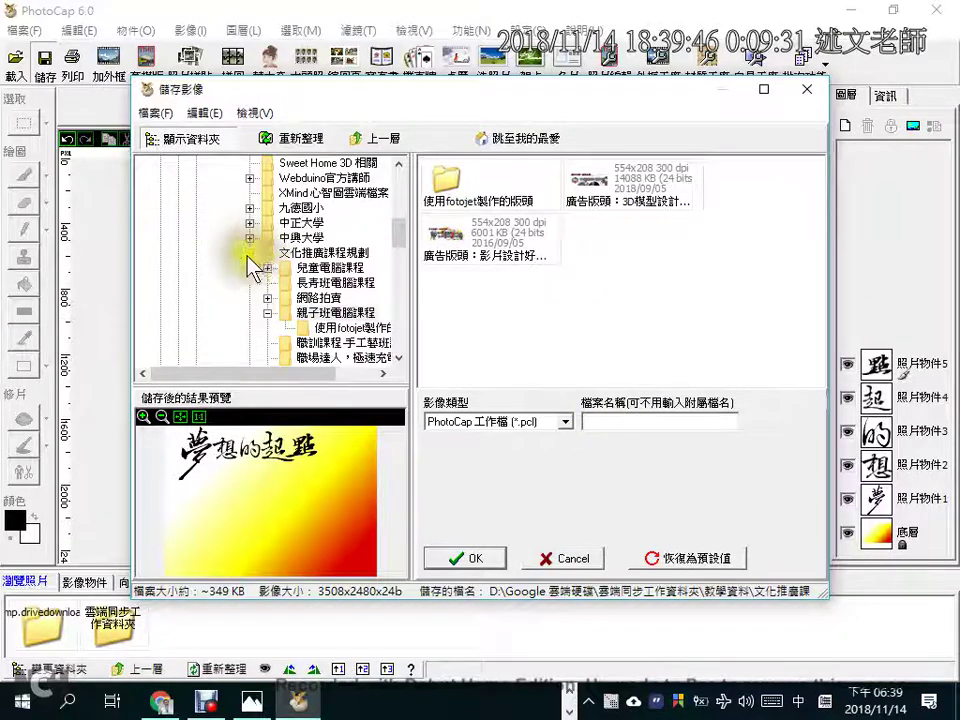
pyautogui.doubleClick(315, 253)
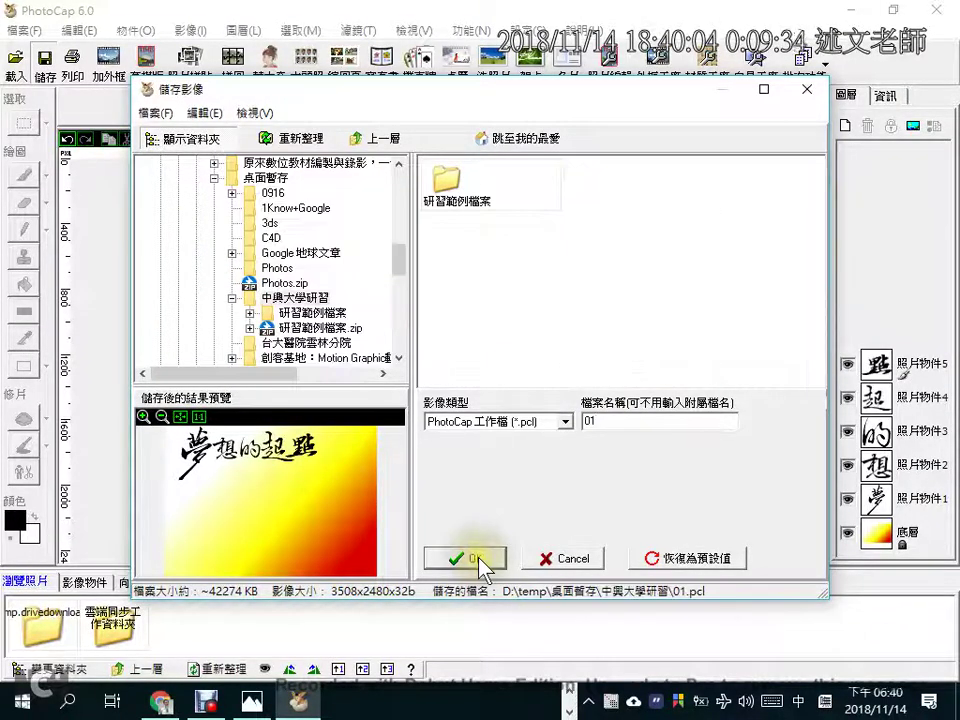
pyautogui.click(479, 557)
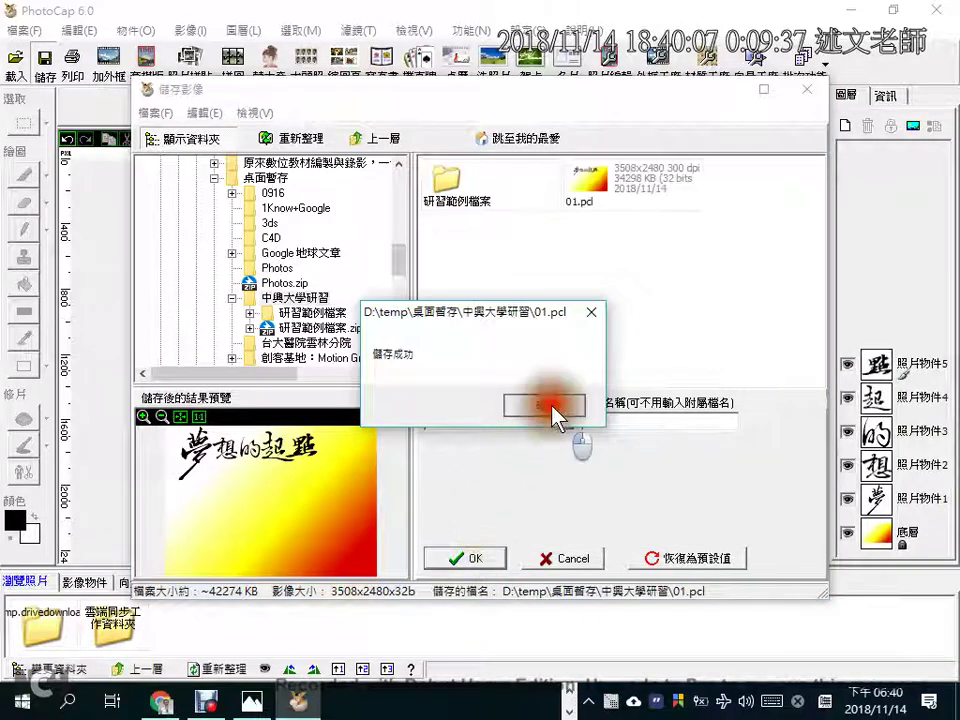
pyautogui.click(553, 407)
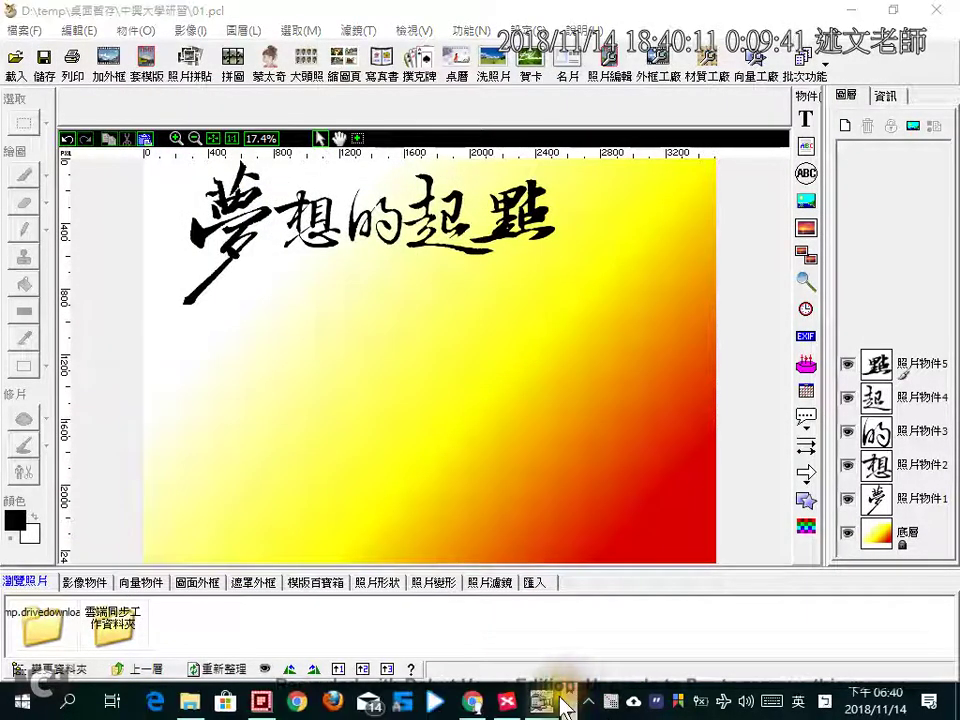
pyautogui.click(510, 703)
pyautogui.click(513, 703)
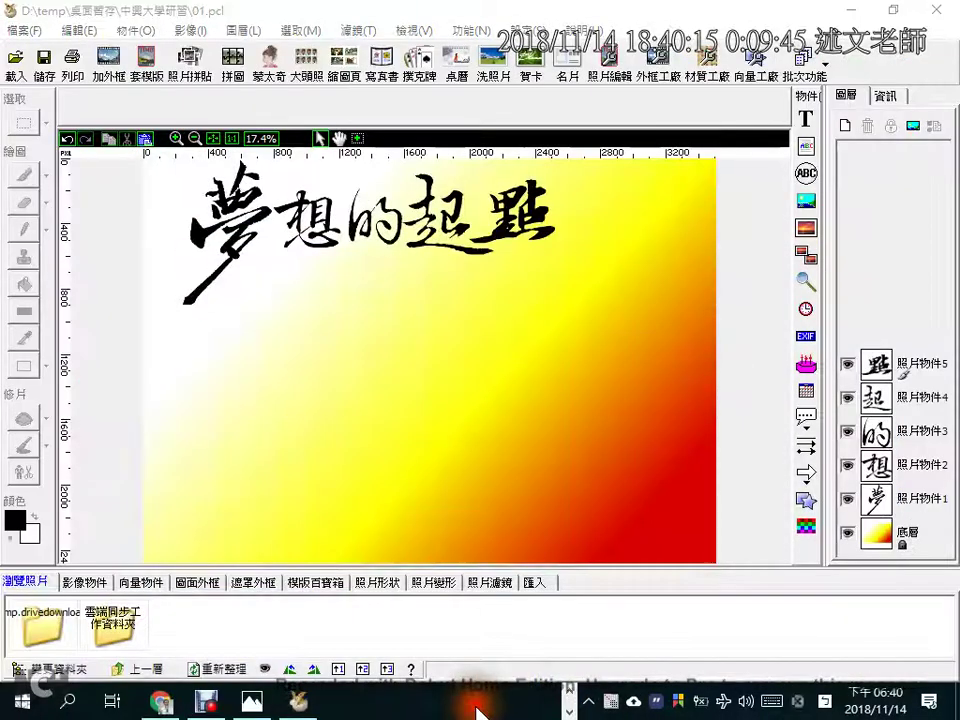